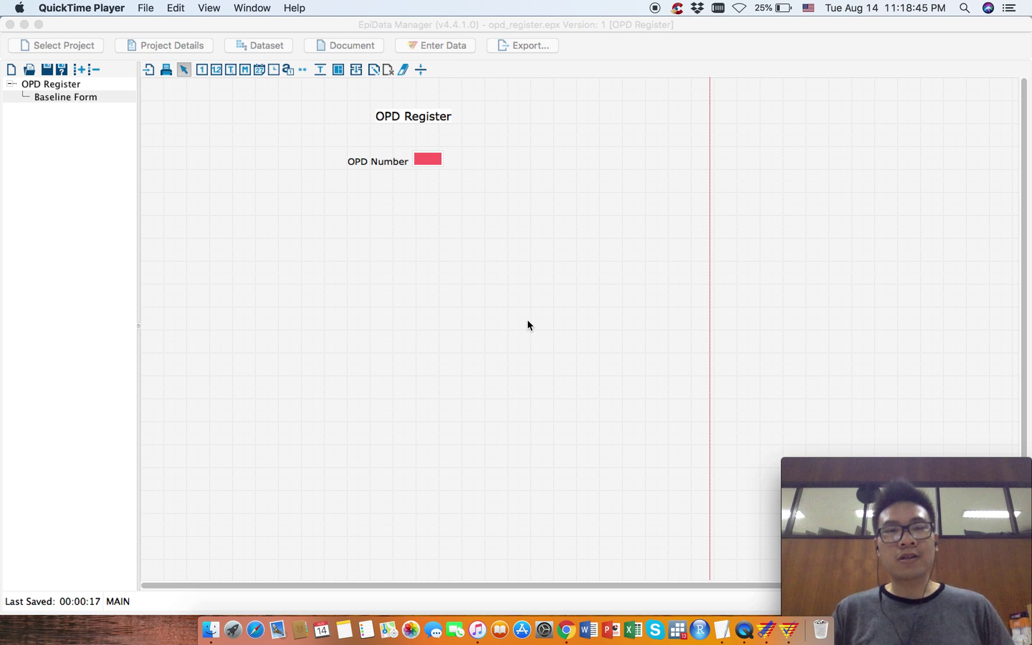
Mark 'Name' as the next field in the TextEdit OPD notes, then return to the form designer.
left_click(428, 160)
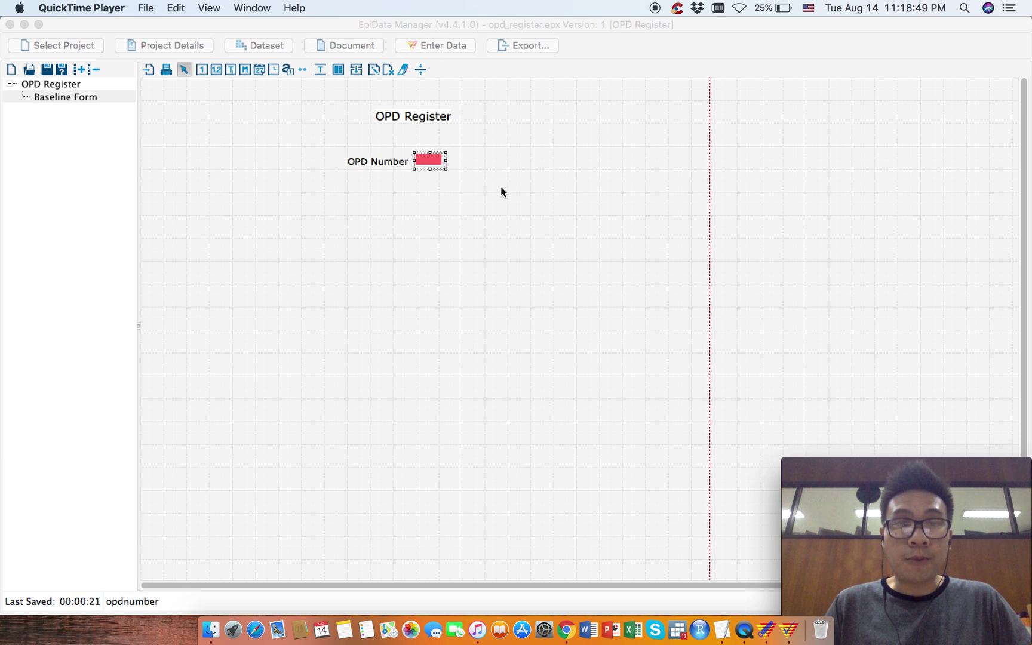
key("ctrl+Up")
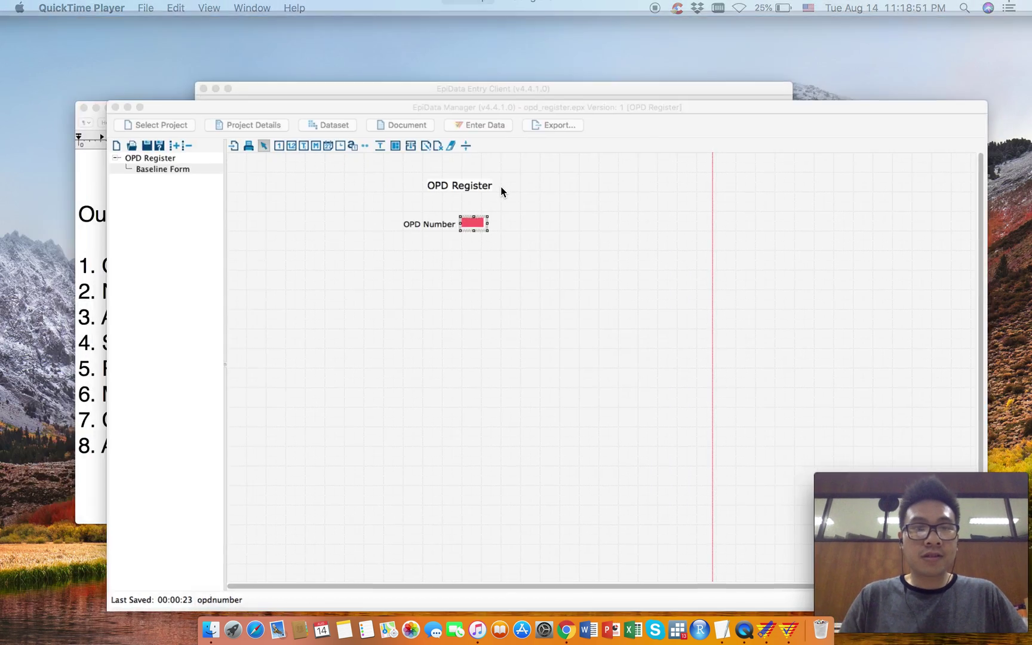
left_click(227, 337)
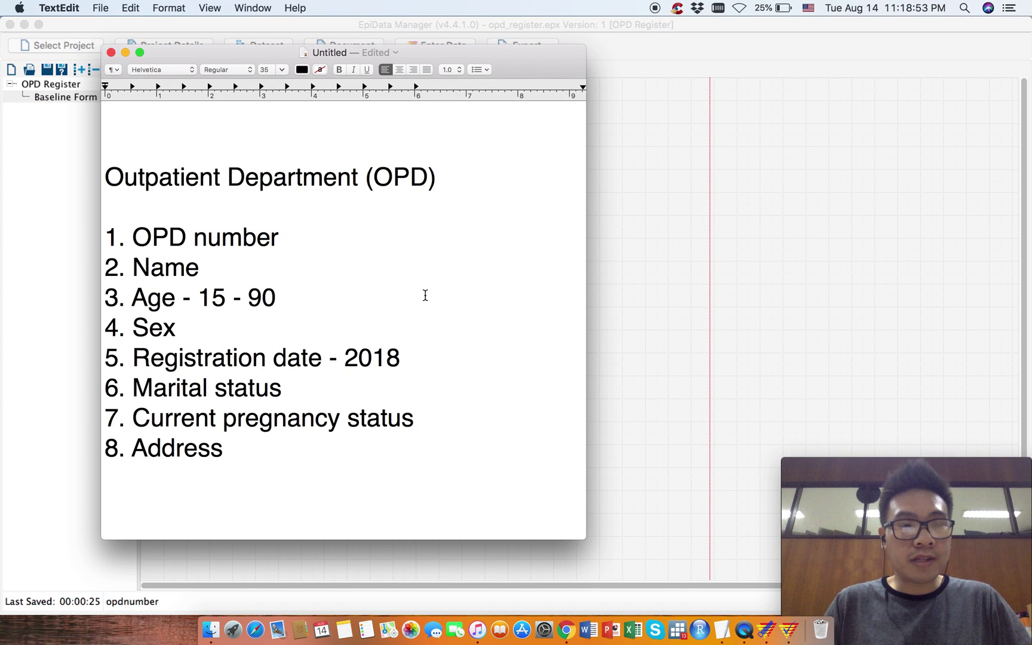
double_click(183, 273)
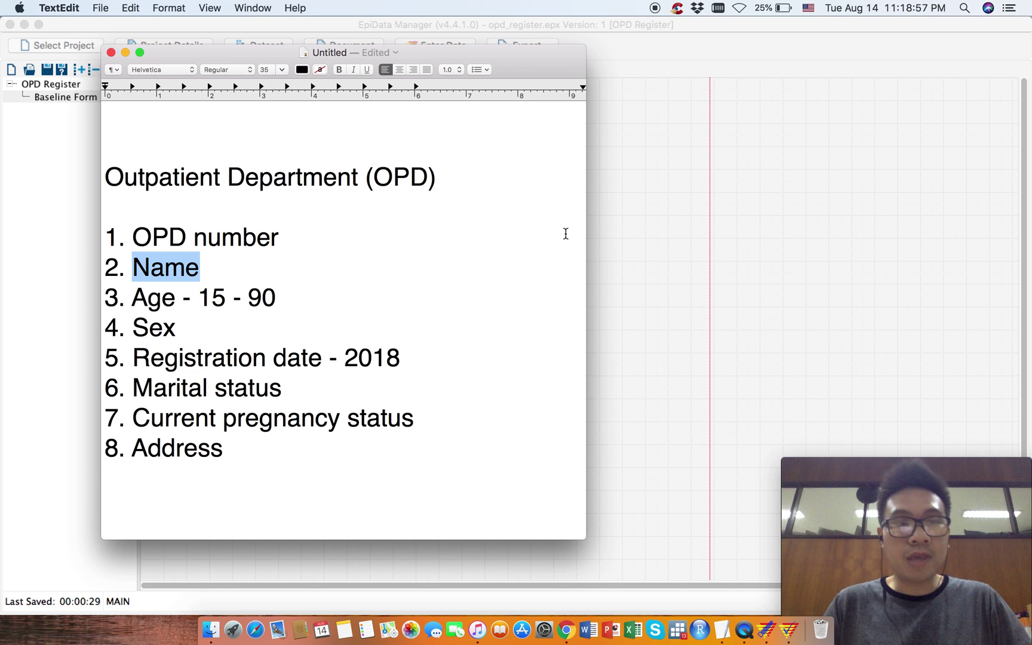
left_click(644, 53)
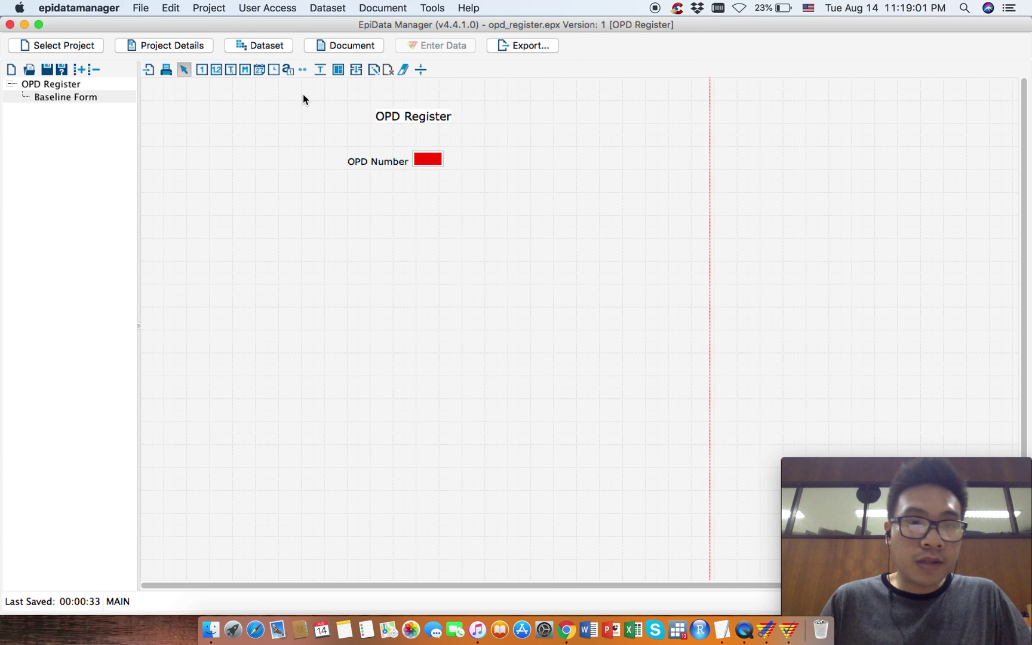
Add a text field below OPD Number labelled 'Name' with variable name patientname.
left_click(230, 71)
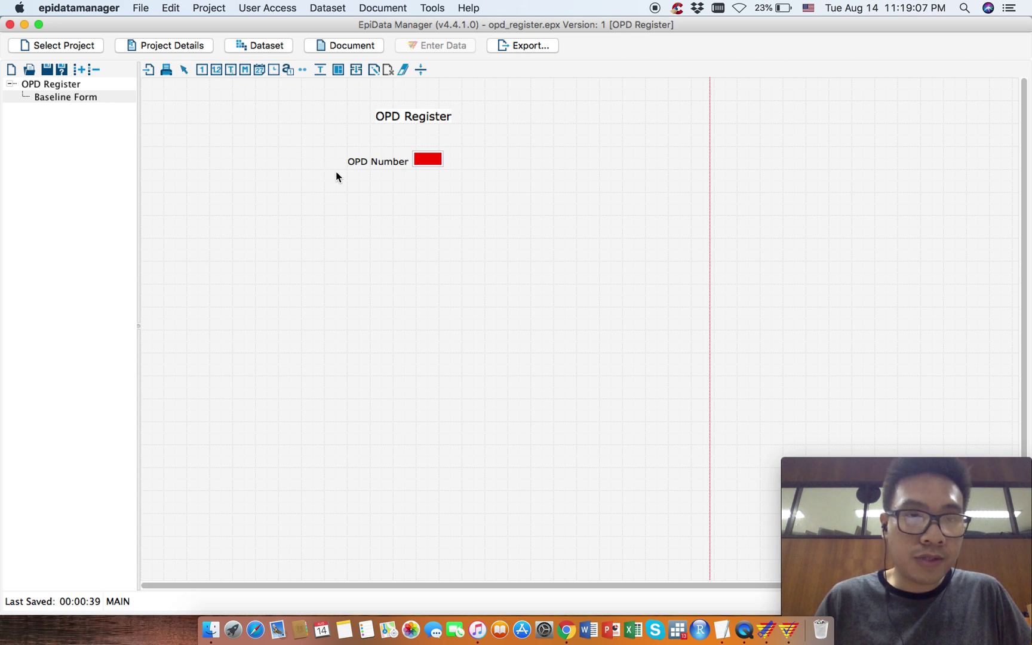
left_click(413, 180)
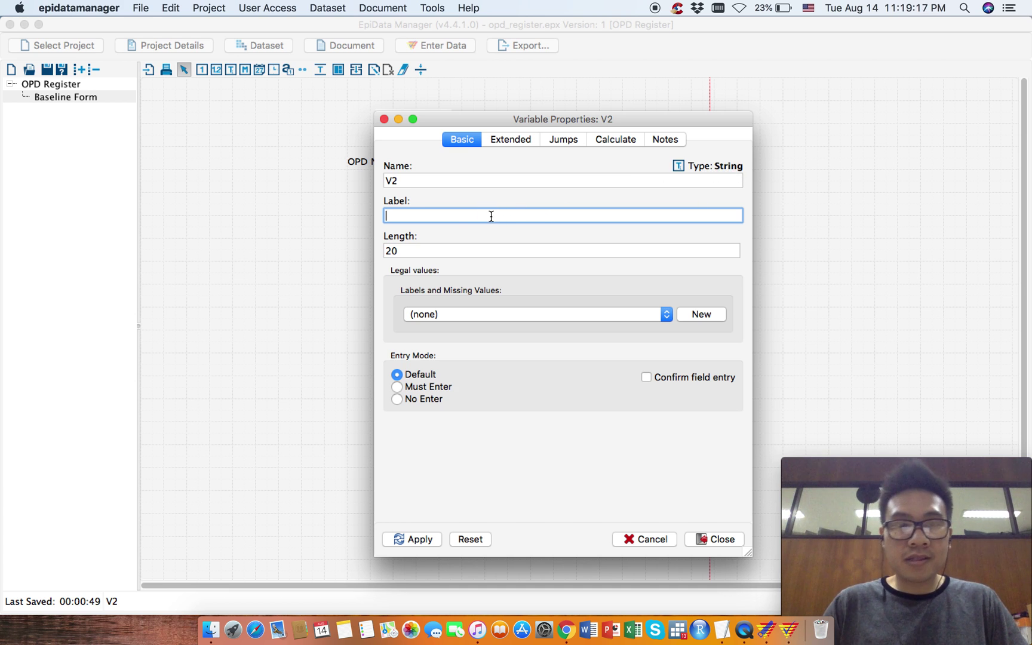
type("Name")
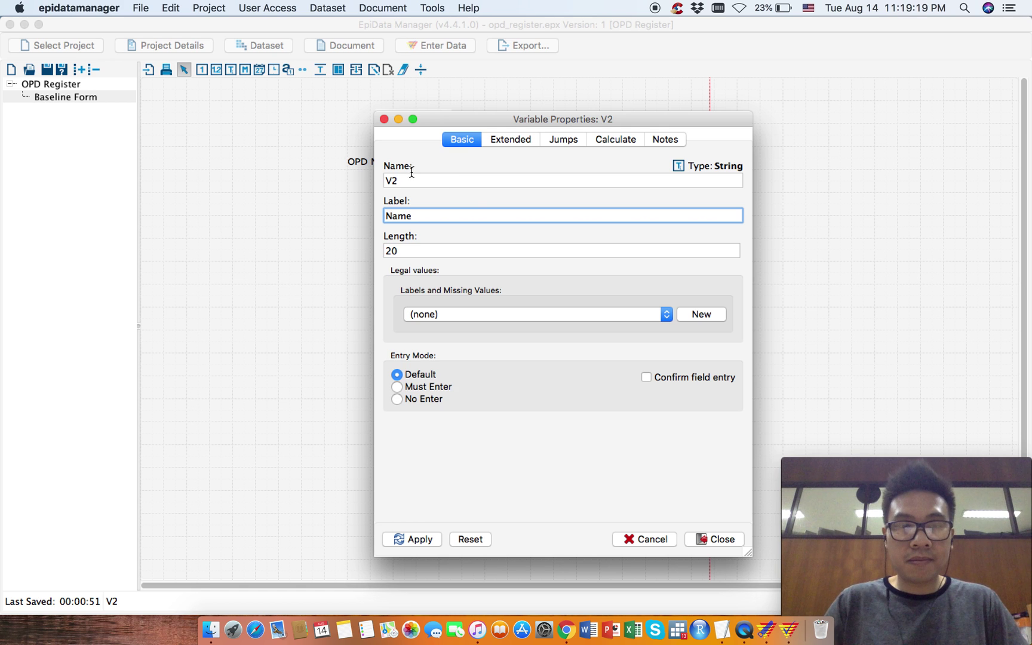
left_click(408, 179)
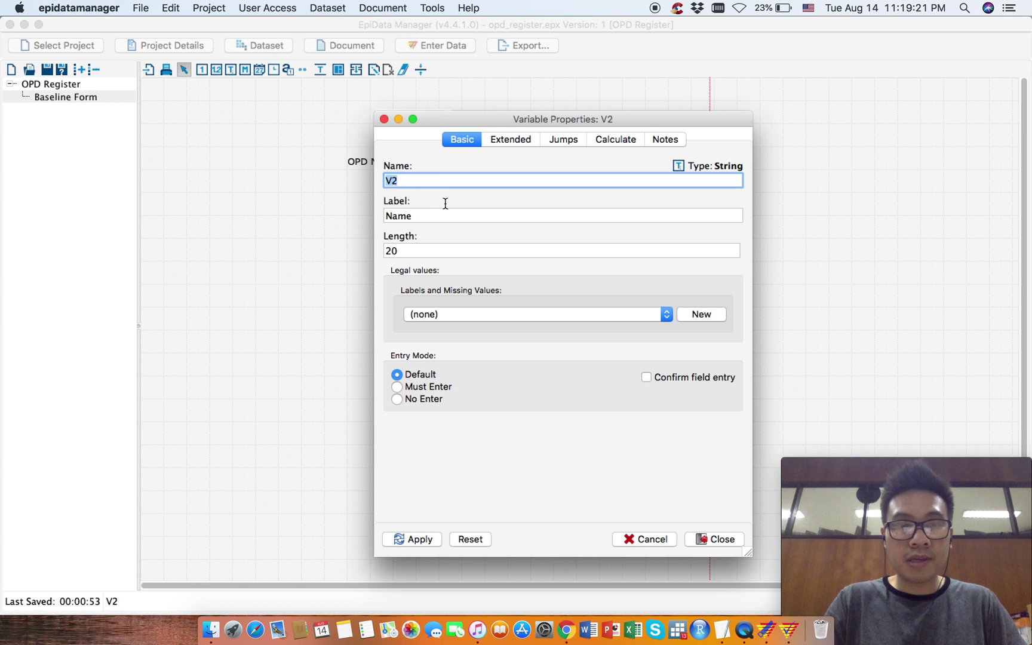
type("patient")
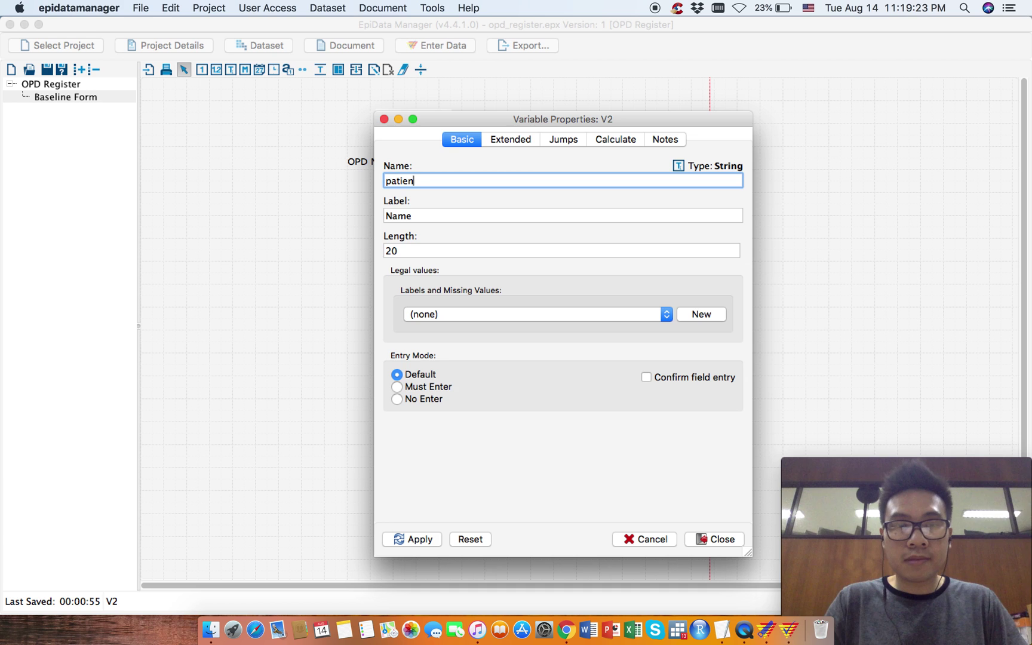
key("BackSpace")
key("BackSpace")
key("BackSpace")
type("ientname")
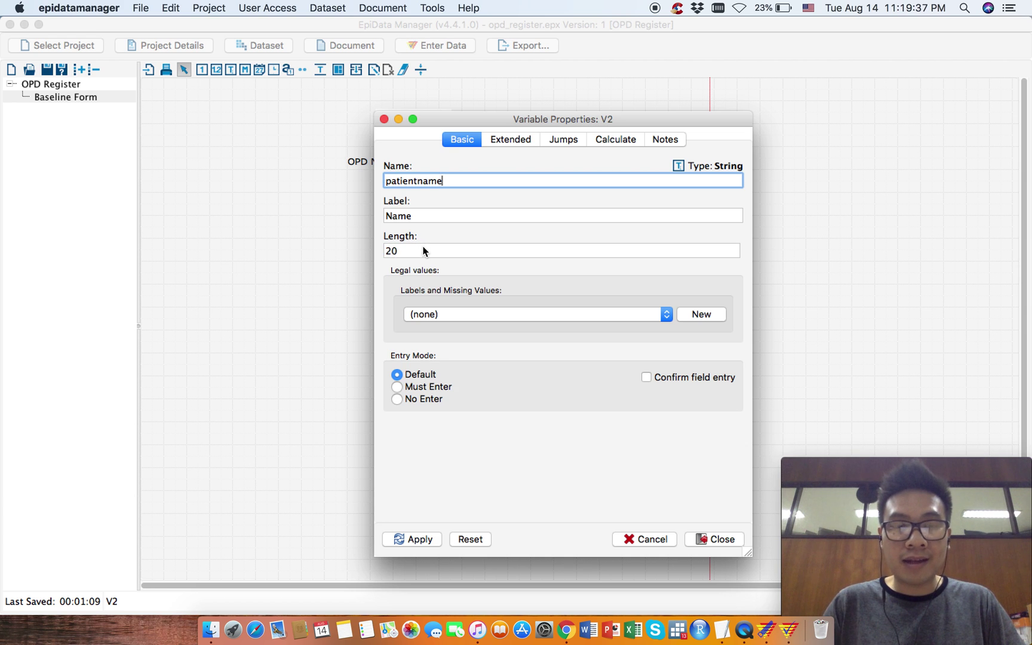
Make the Name field must-enter, then apply and close its properties.
left_click(433, 389)
left_click(413, 541)
left_click(661, 539)
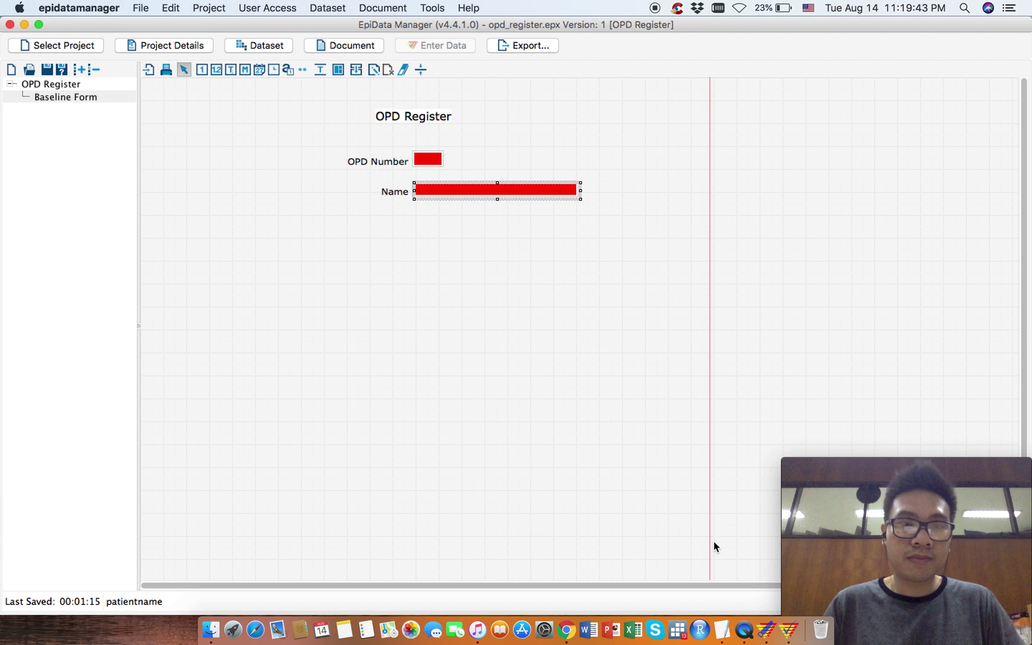
left_click_drag(533, 189, 531, 189)
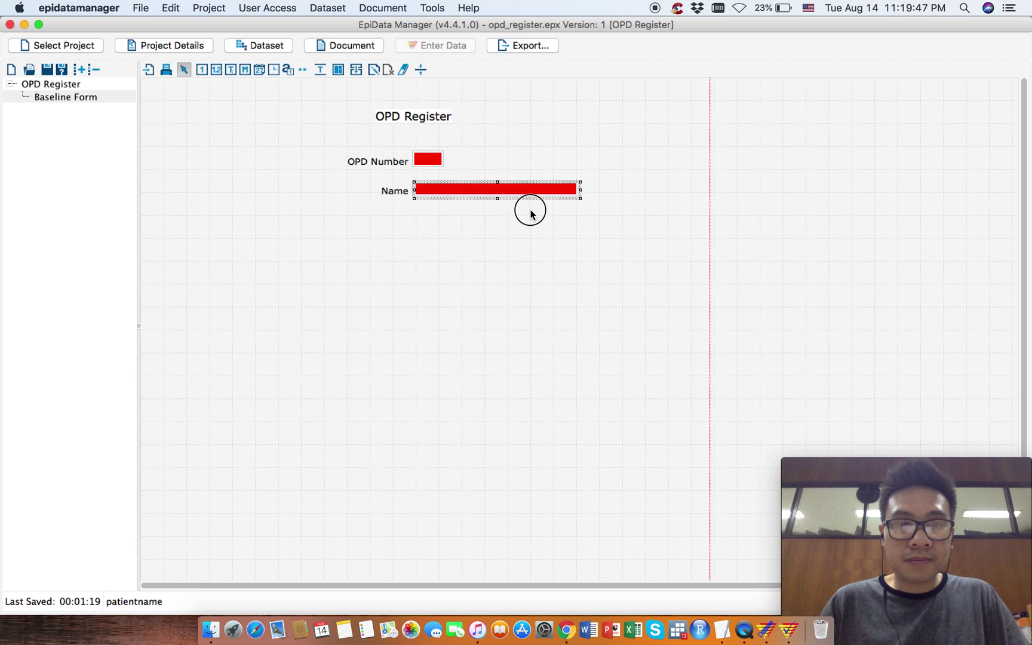
left_click(530, 214)
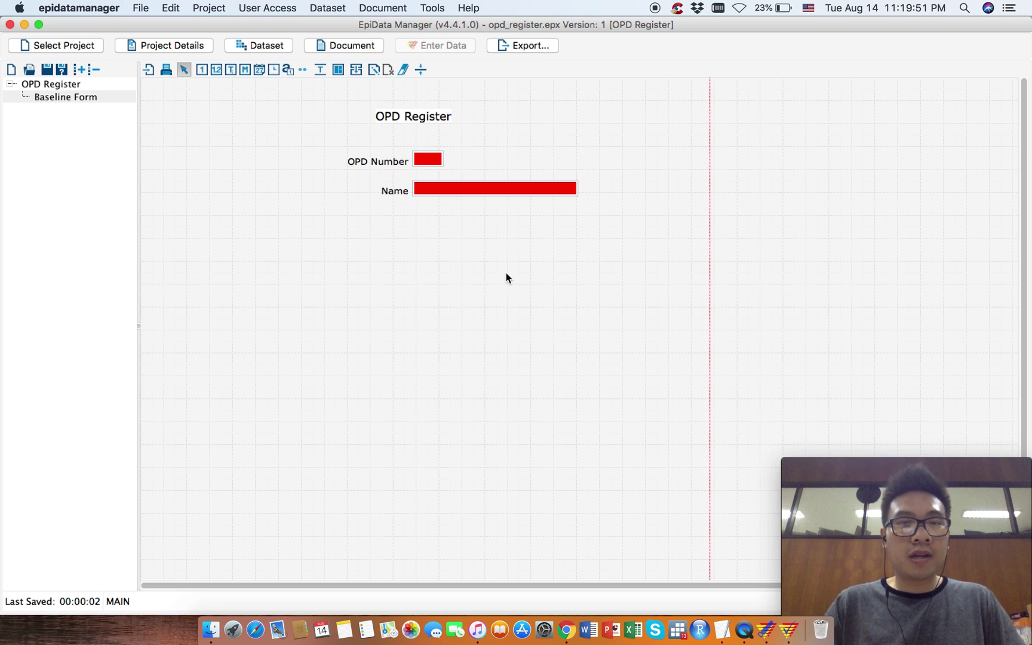
key("ctrl+Up")
Highlight the 'Age - 15 - 90' and 'OPD number' lines in TextEdit, then return to EpiData Manager.
left_click(183, 304)
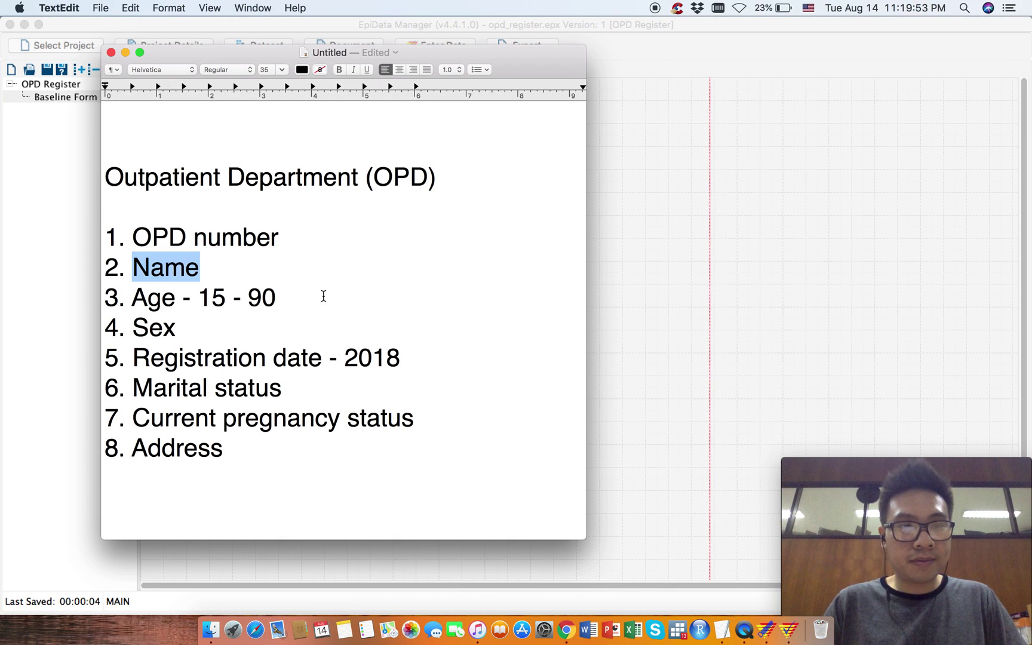
left_click_drag(291, 296, 131, 297)
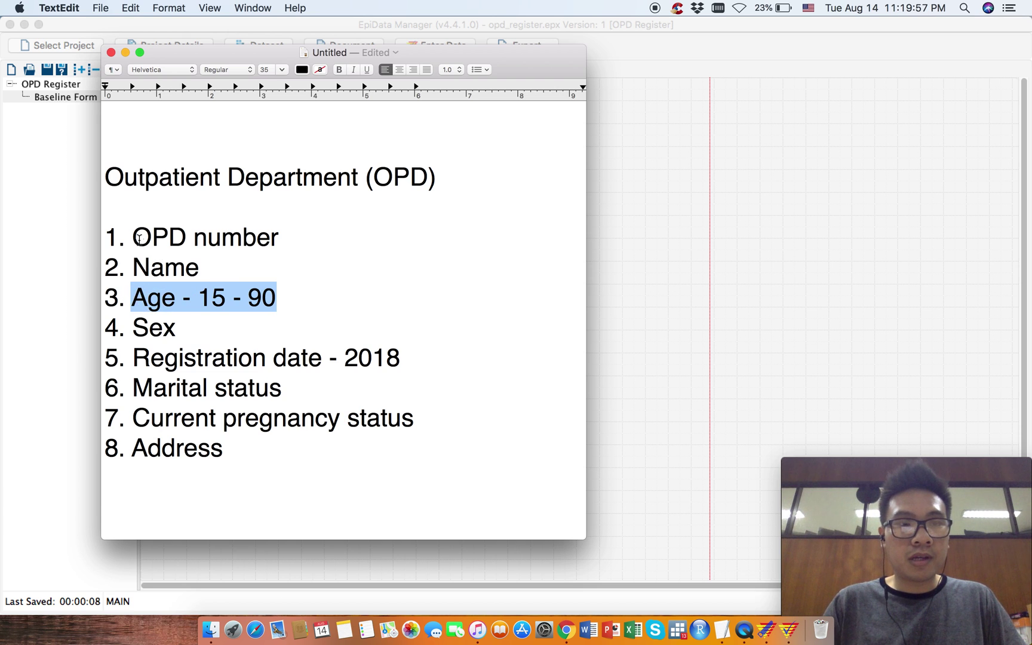
left_click_drag(132, 237, 283, 236)
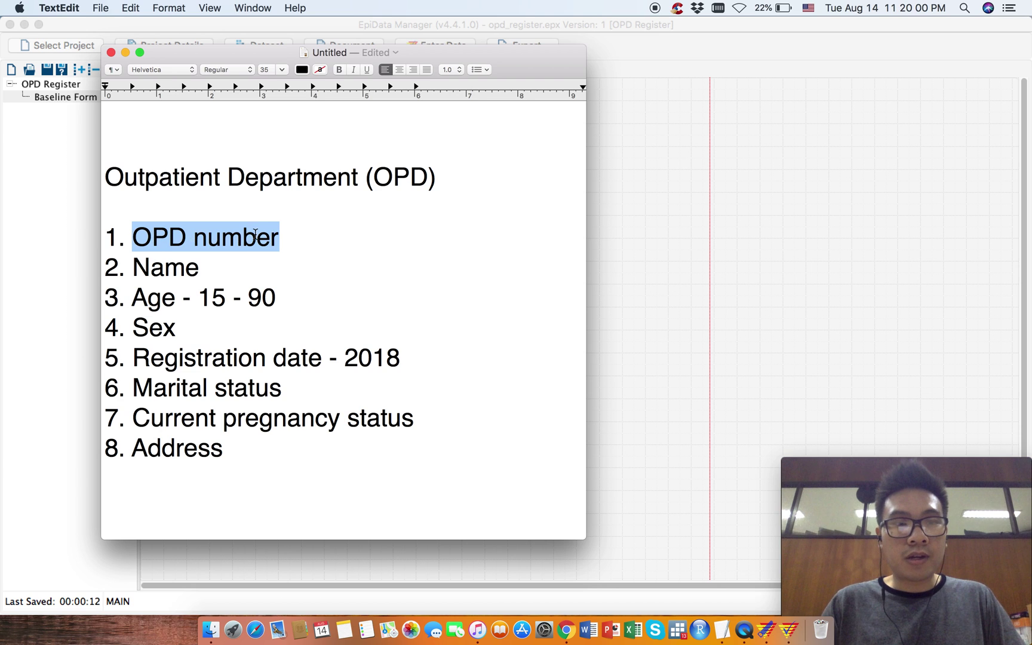
left_click(666, 72)
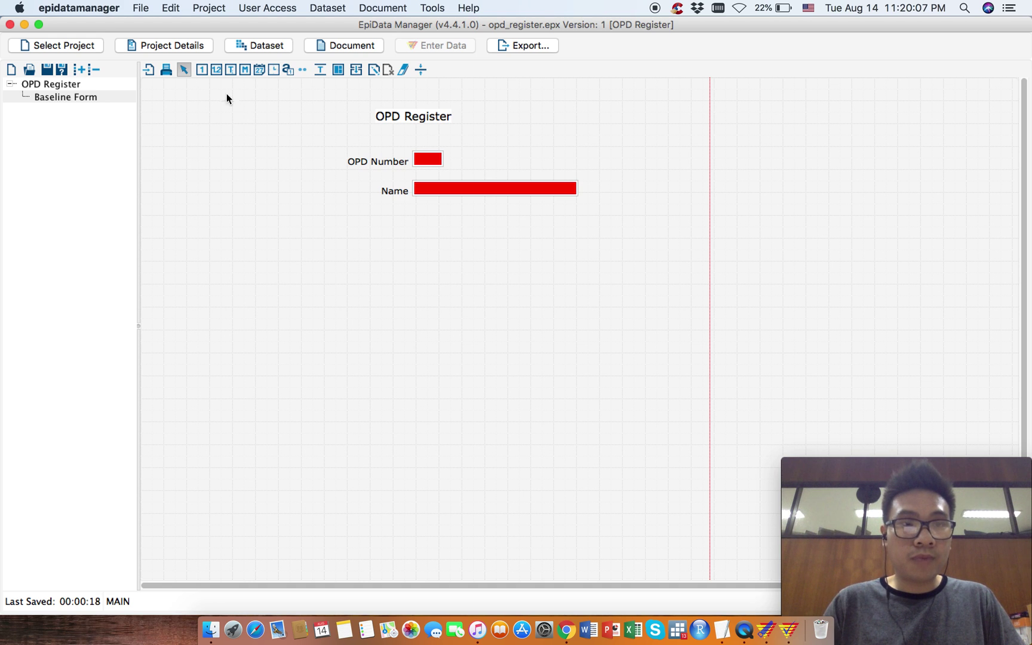
Place an integer field below Name with label 'Age' and variable name age.
left_click(418, 215)
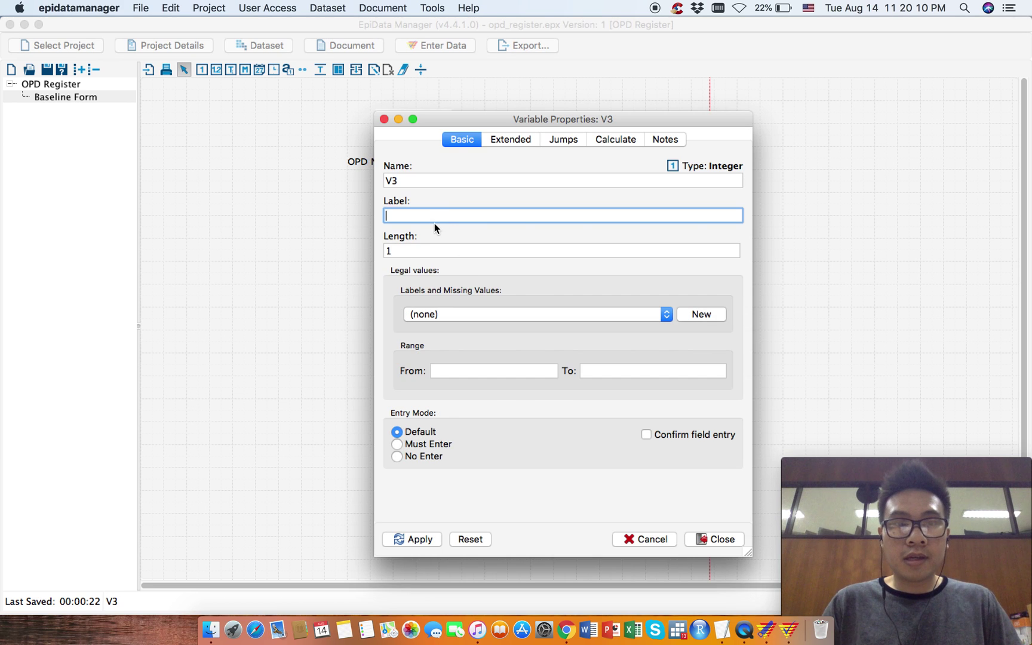
type("agd")
key("BackSpace")
key("BackSpace")
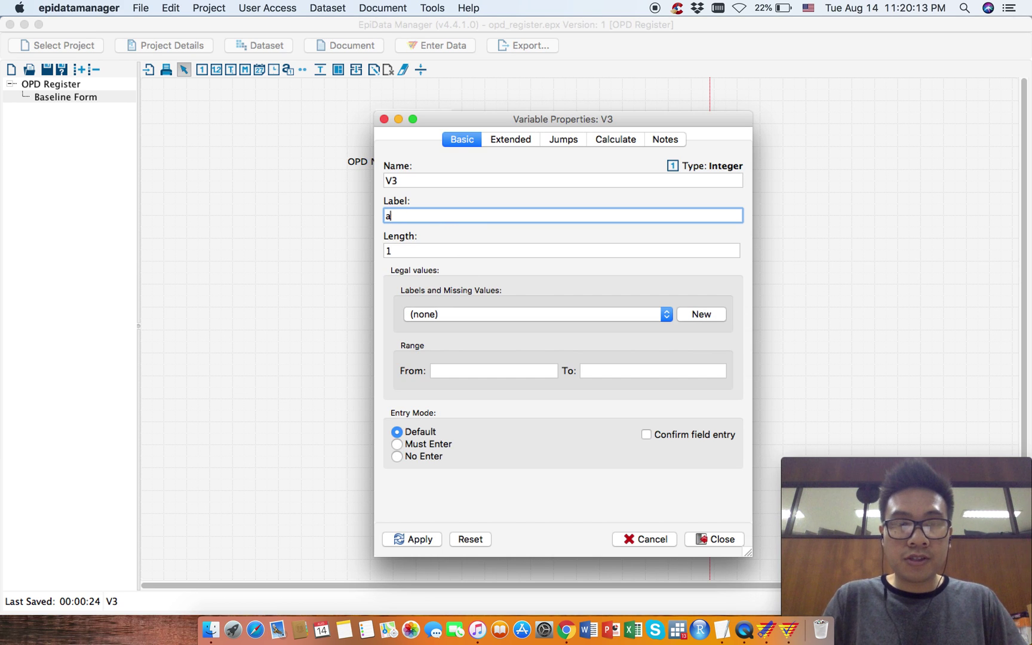
key("BackSpace")
type("Age")
left_click(399, 175)
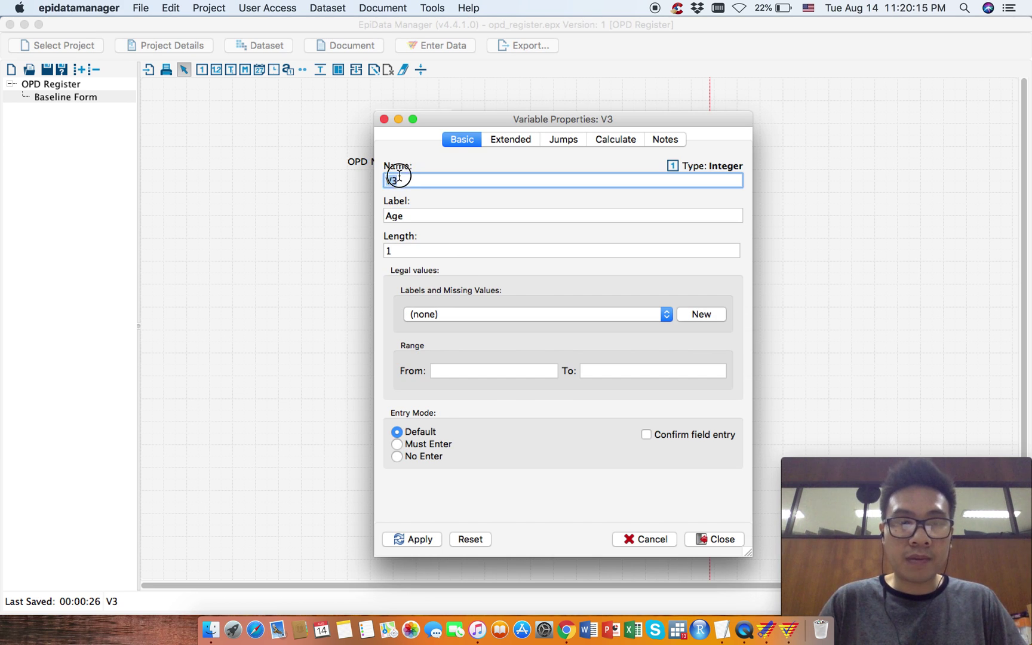
type("age")
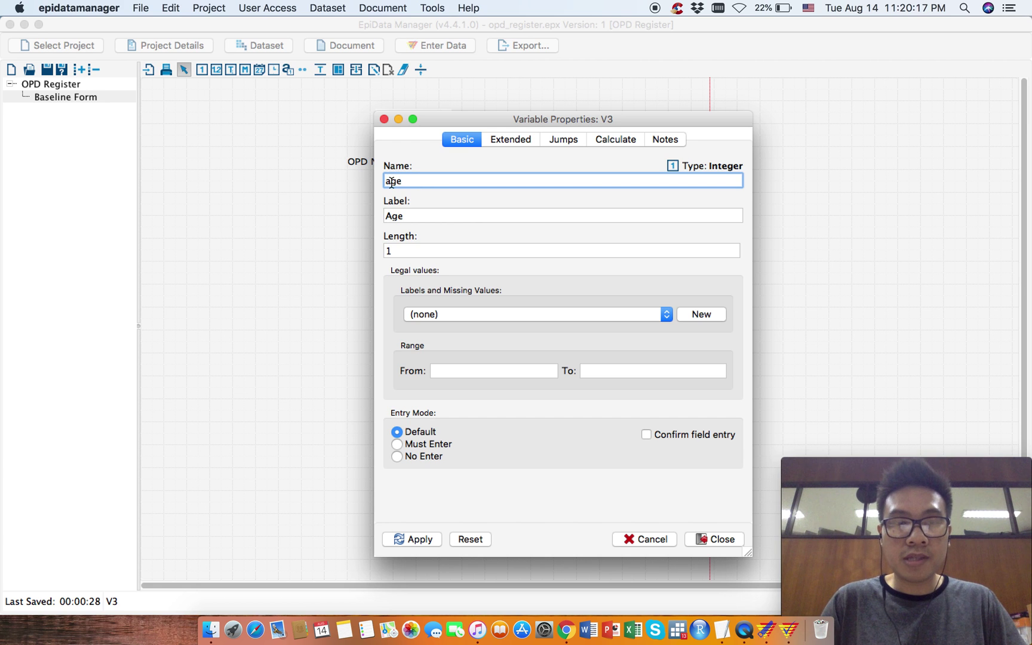
left_click(389, 251)
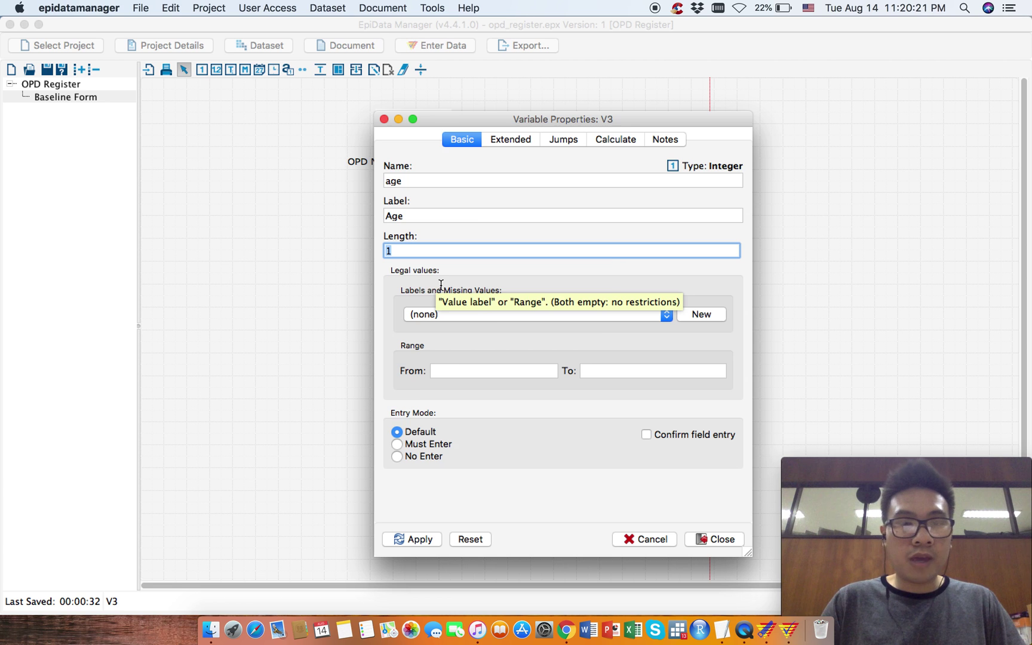
key("ctrl+Up")
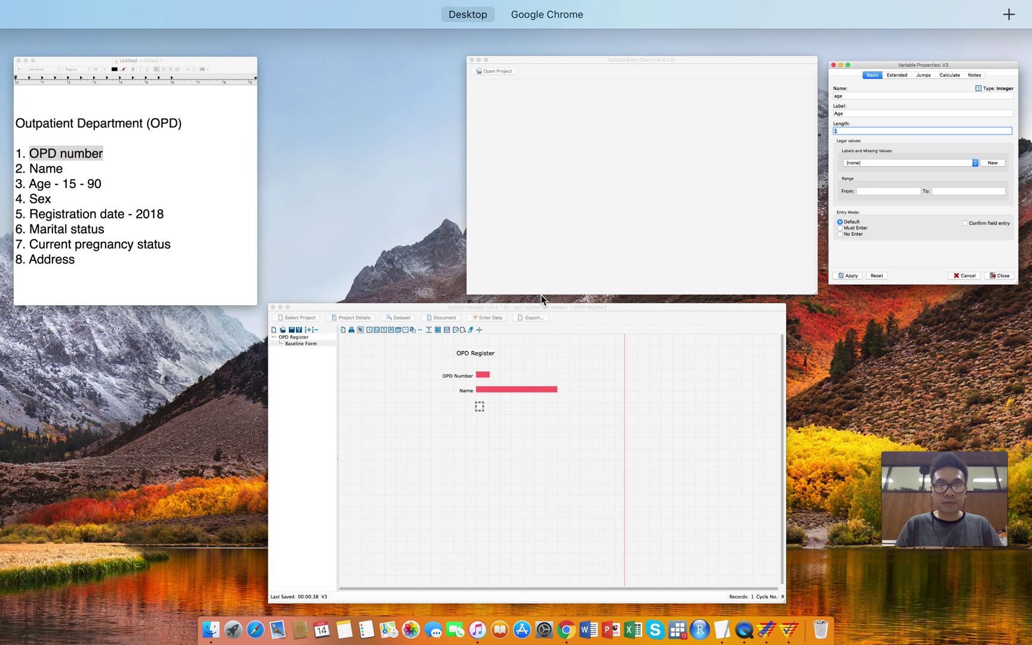
left_click(514, 358)
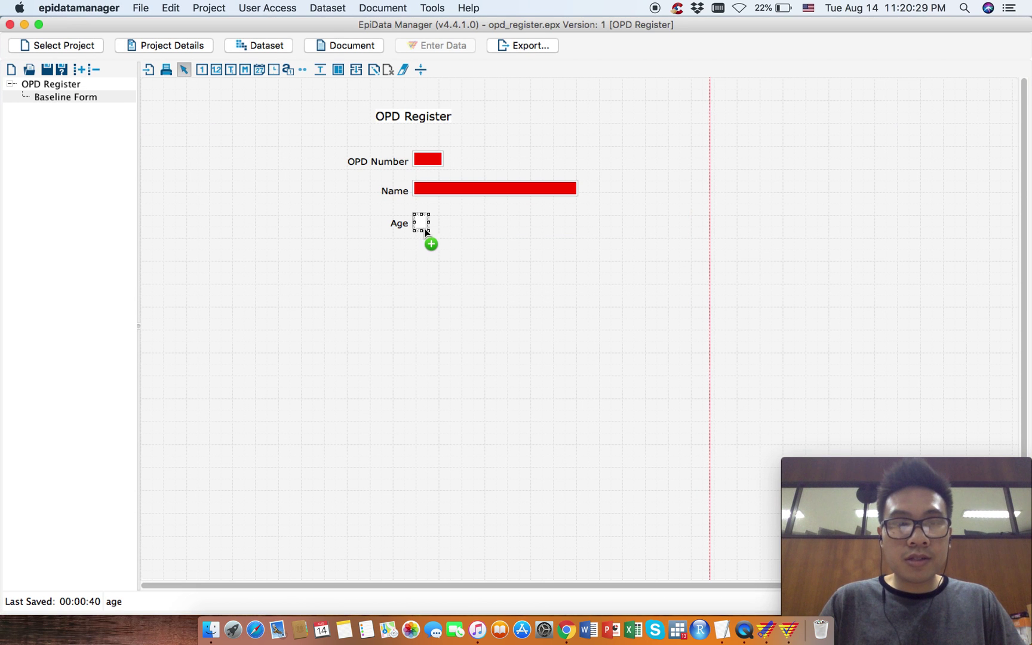
Give Age length 2 and an allowed range of 15 to 90, and start a new value label set.
right_click(424, 229)
left_click(451, 237)
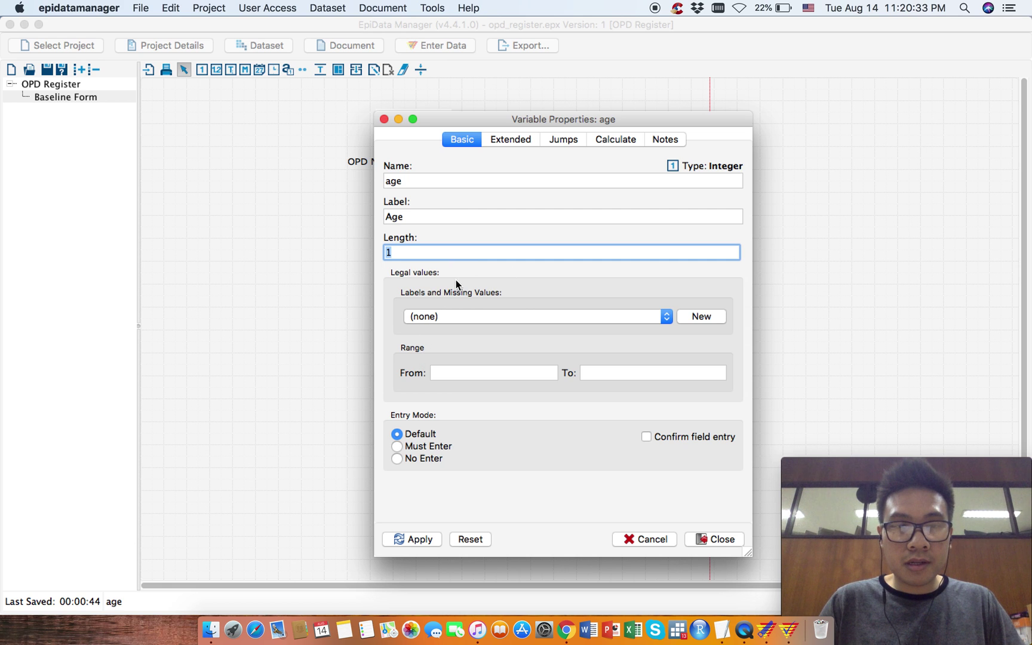
type("2")
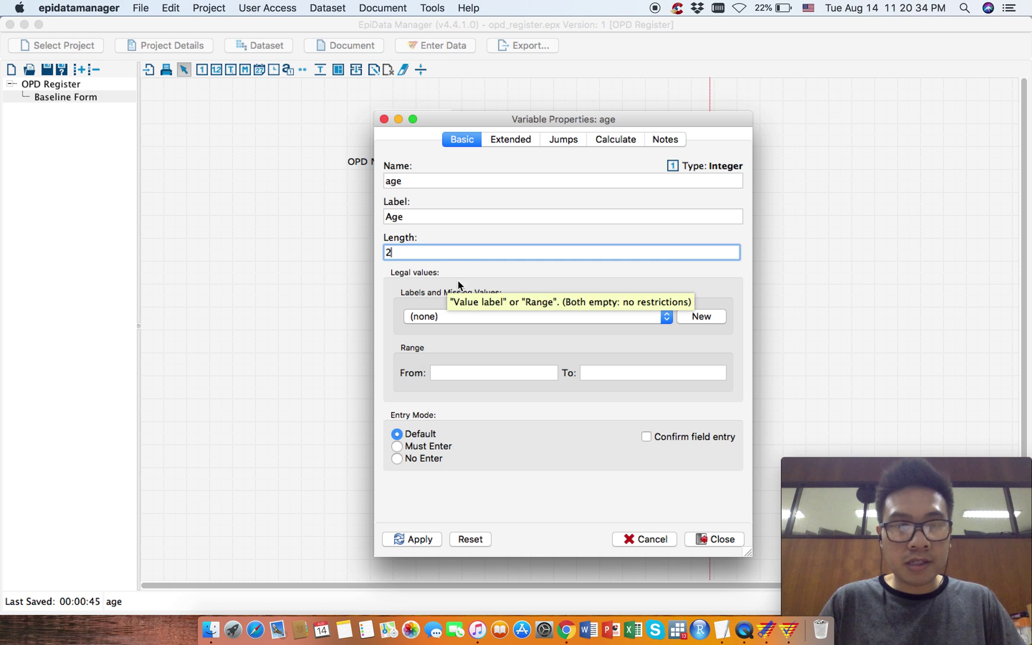
left_click(442, 377)
type("15")
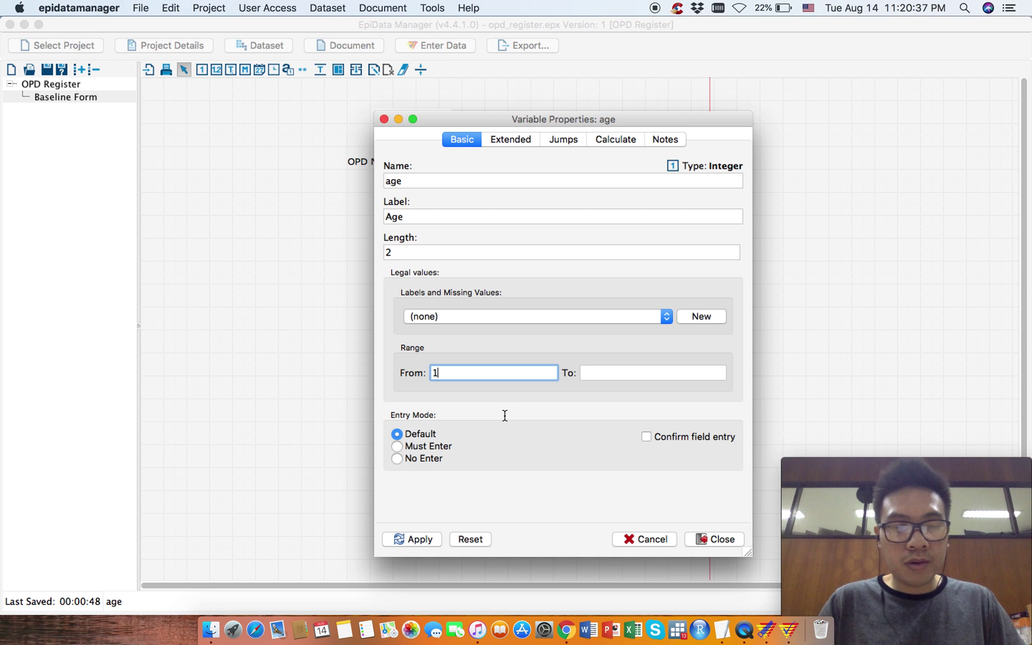
left_click(614, 371)
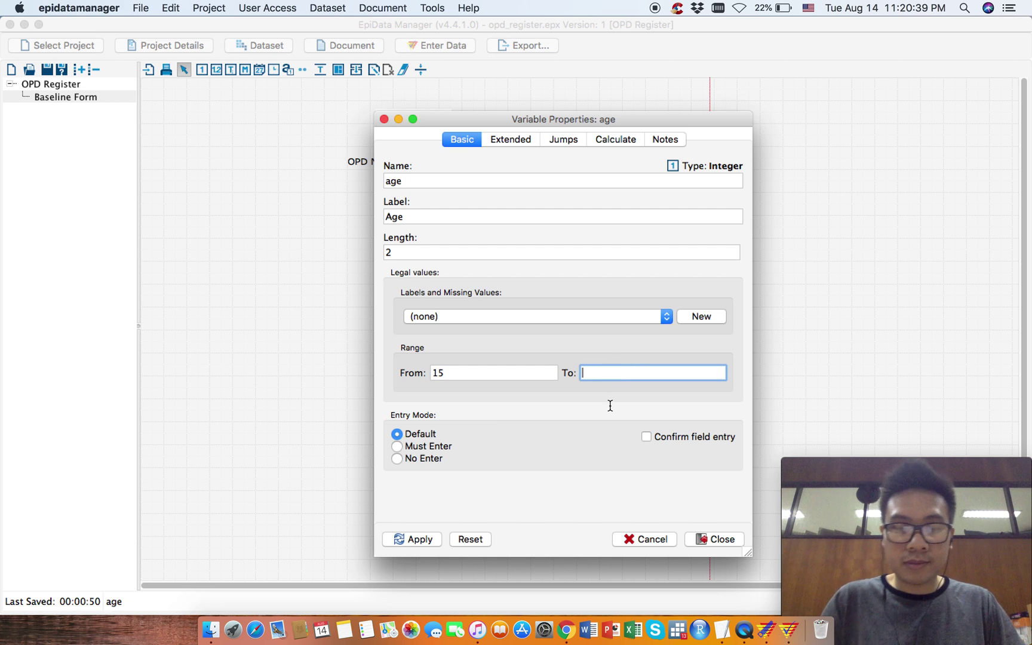
type("90")
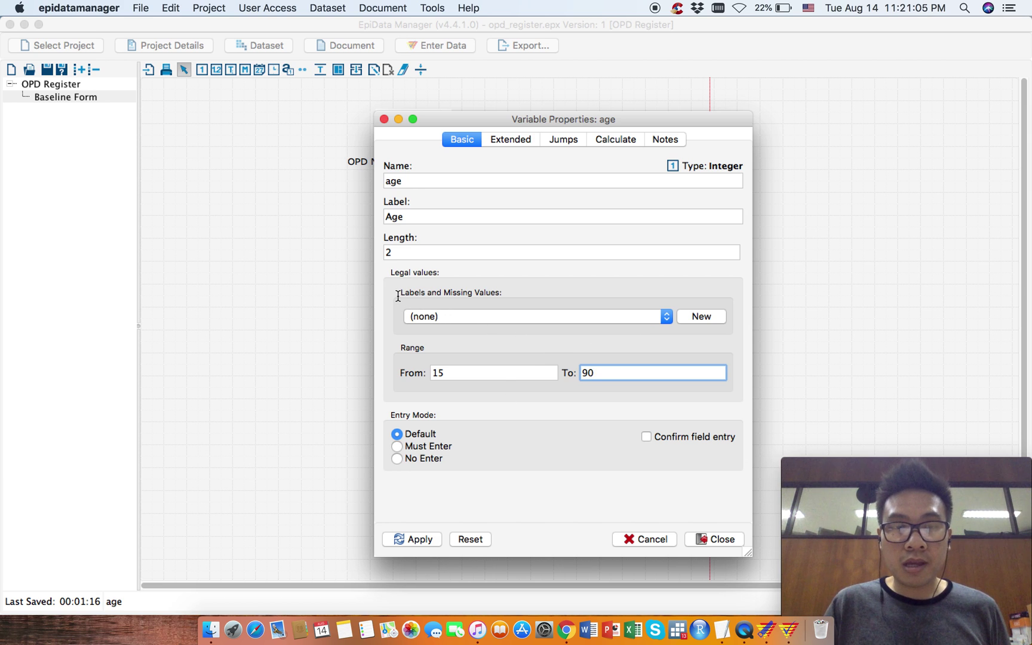
mouse_move(400, 295)
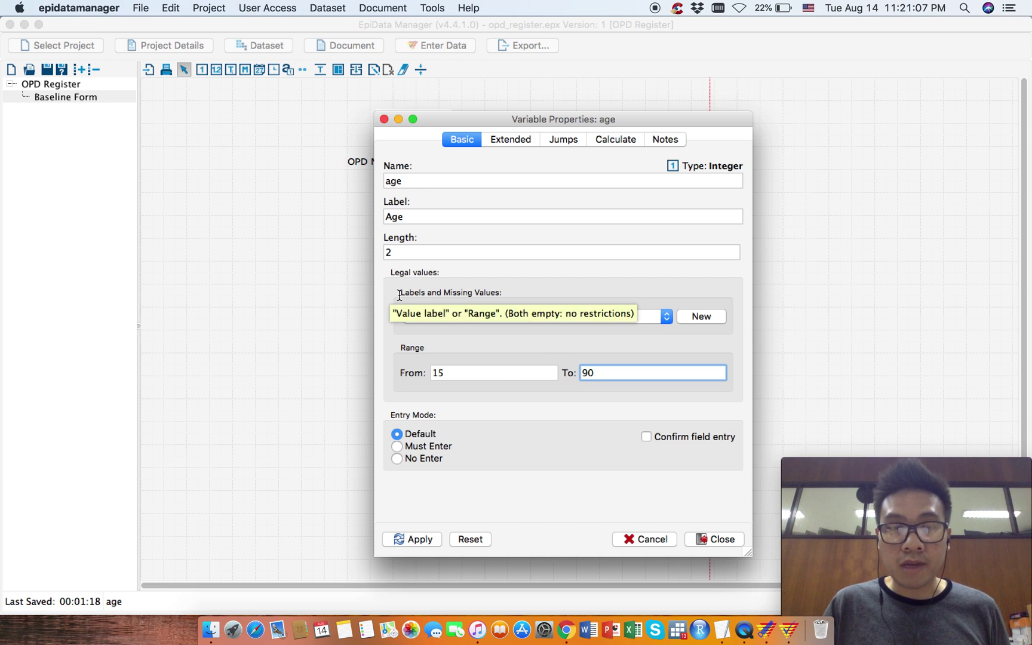
left_click(693, 316)
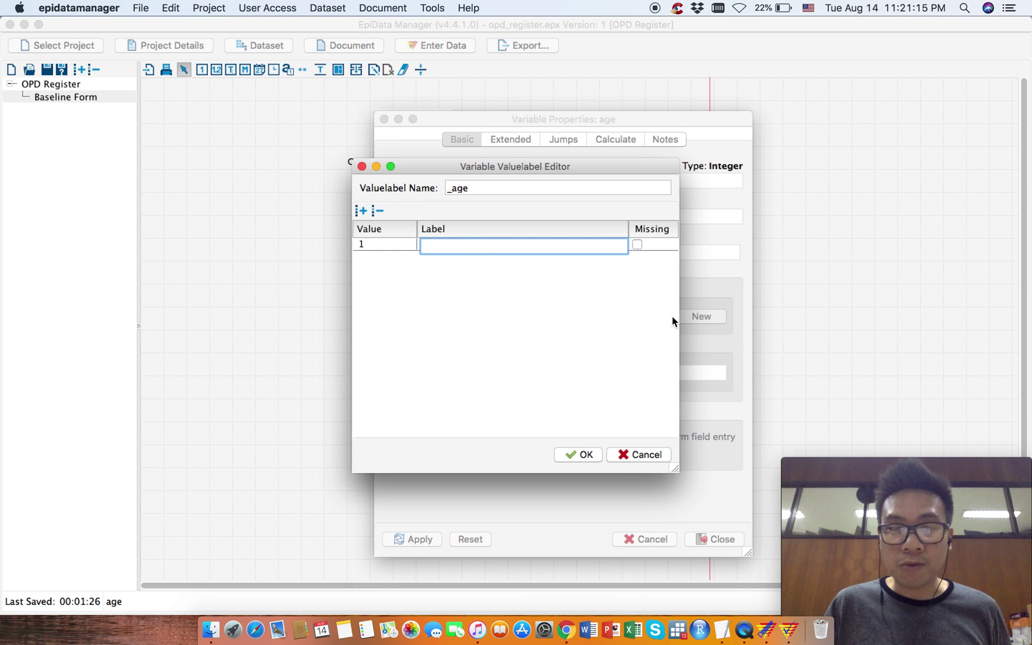
Define value 99 with label 'missing' in the _age label set and save it onto Age.
left_click(389, 246)
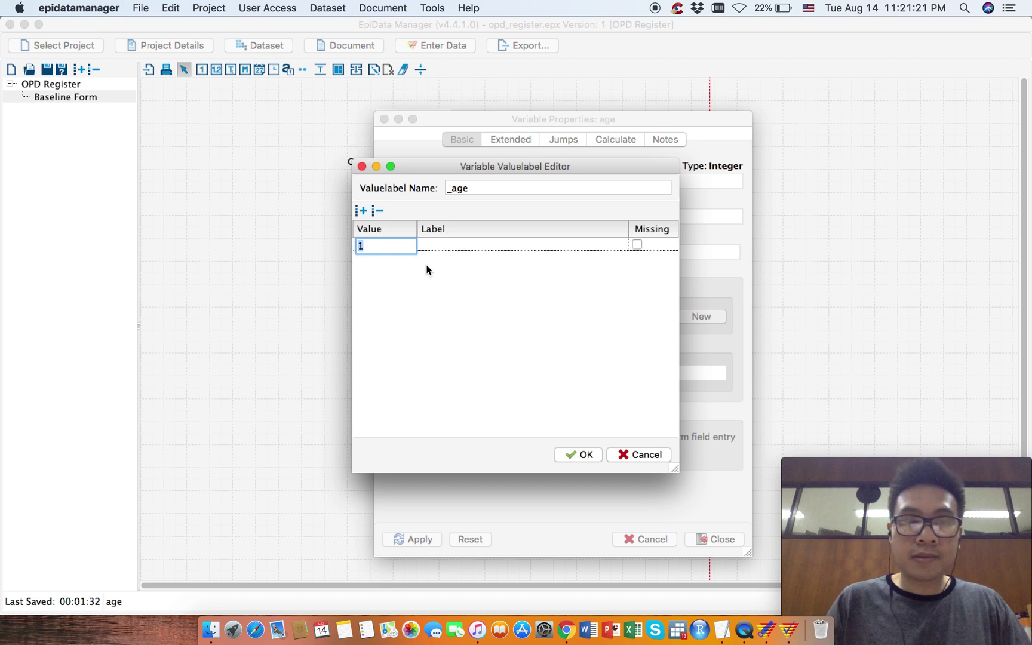
type("99")
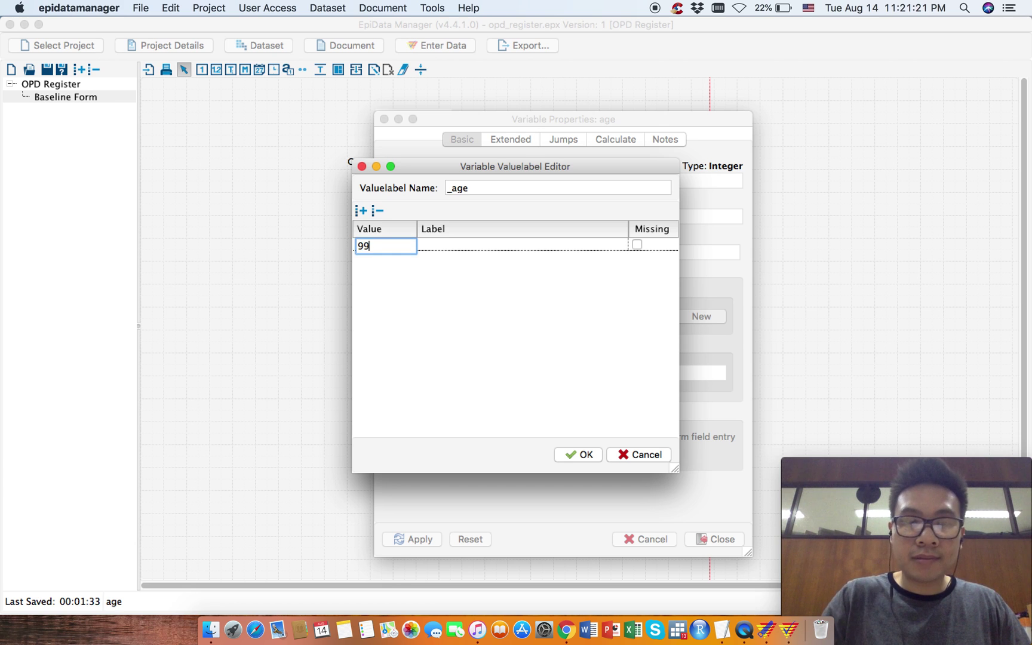
left_click(459, 245)
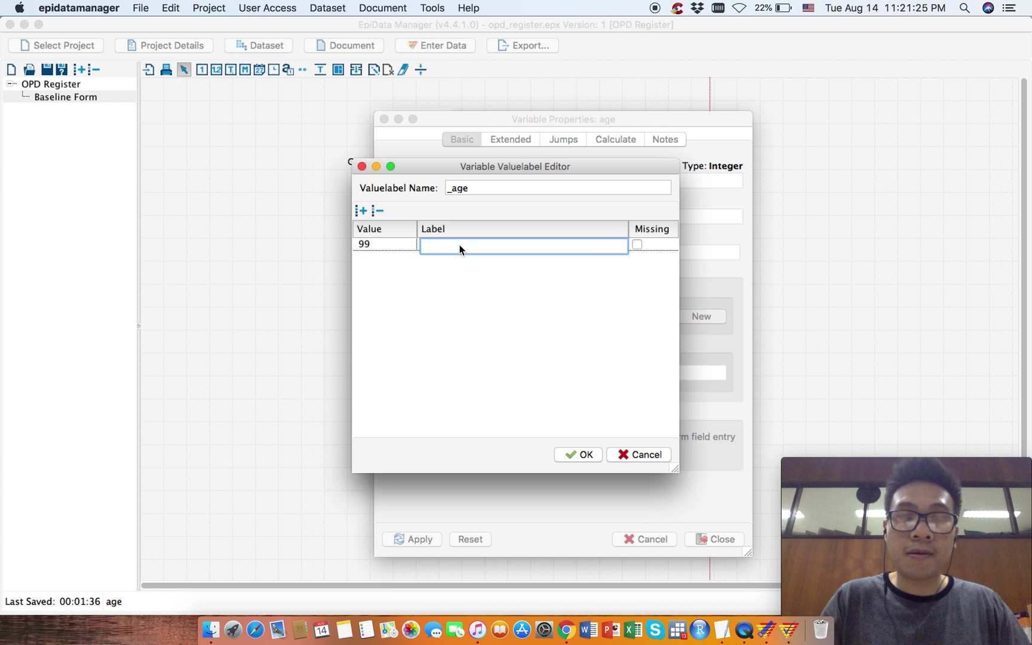
type("missing")
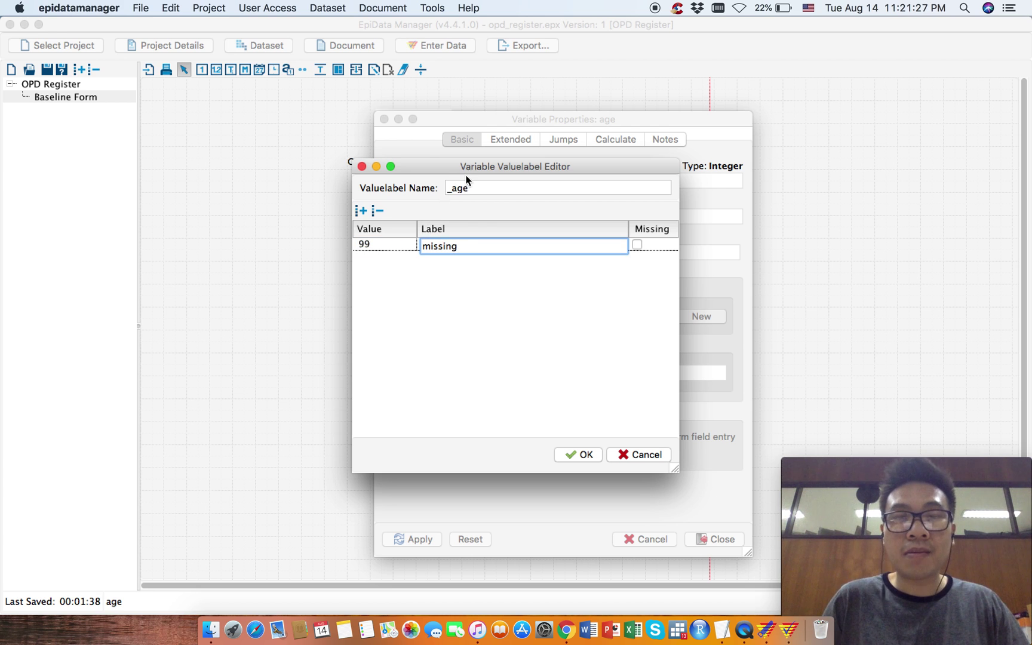
left_click(573, 454)
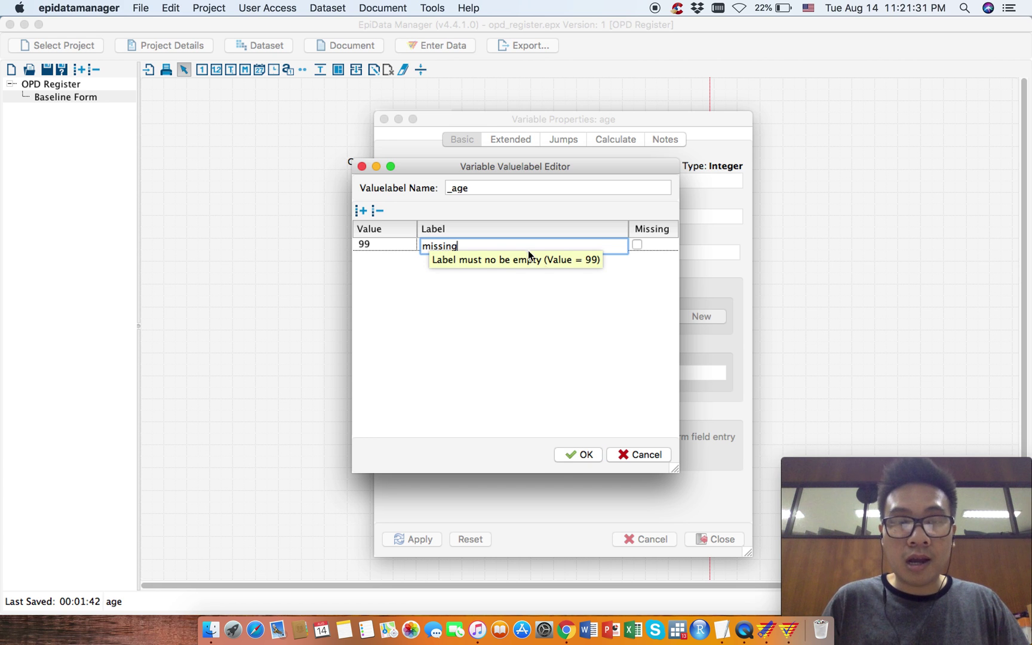
left_click(431, 283)
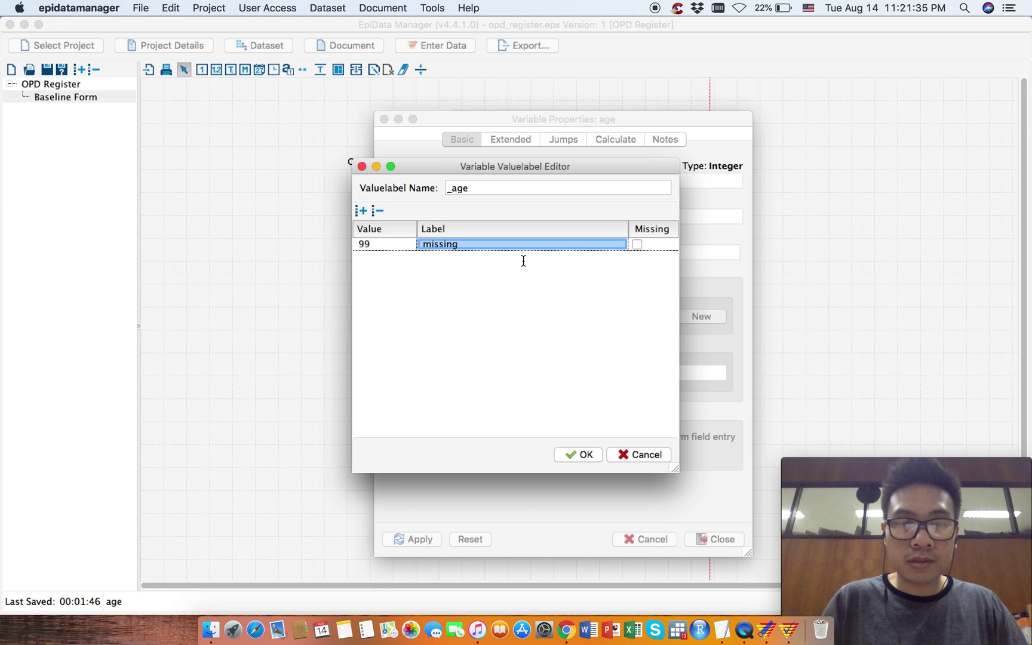
key("Return")
left_click(524, 261)
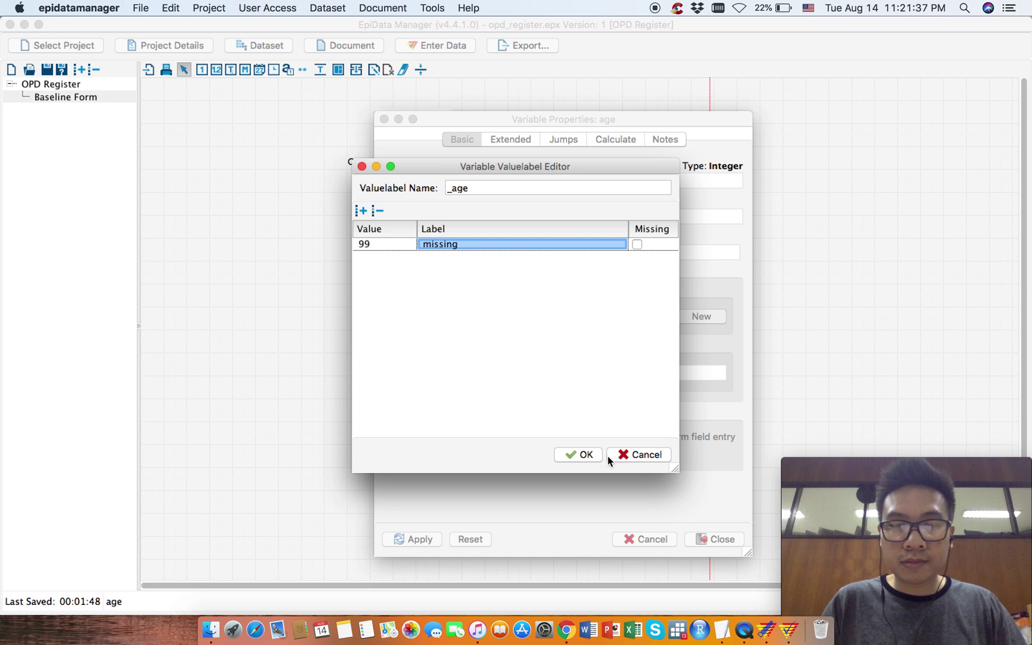
left_click(591, 458)
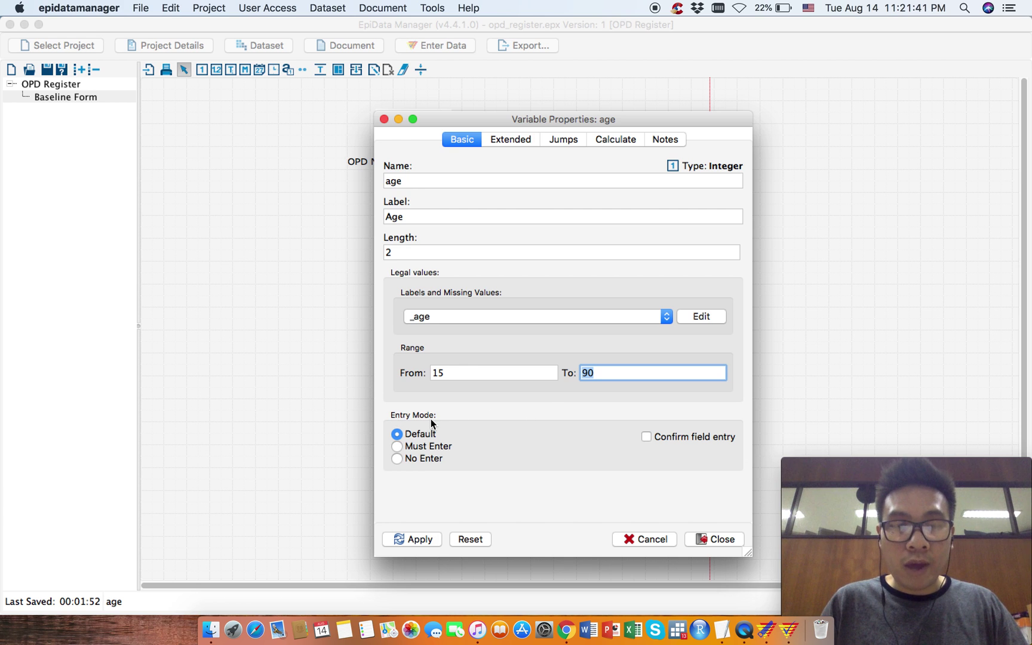
Set Age's entry mode to Must Enter, apply, and close its properties.
left_click(413, 446)
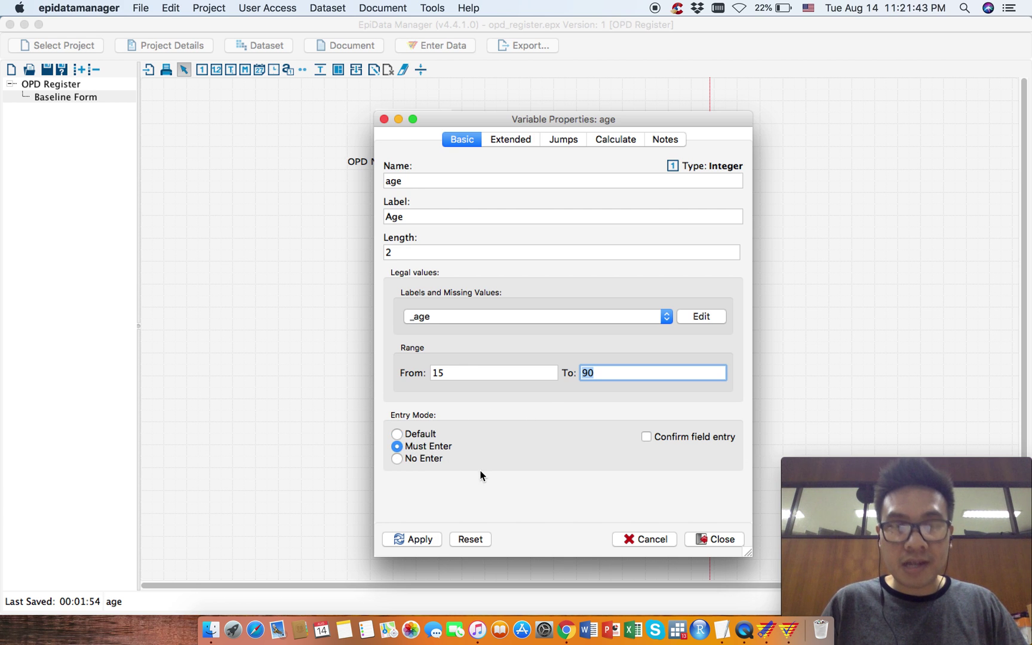
left_click(418, 538)
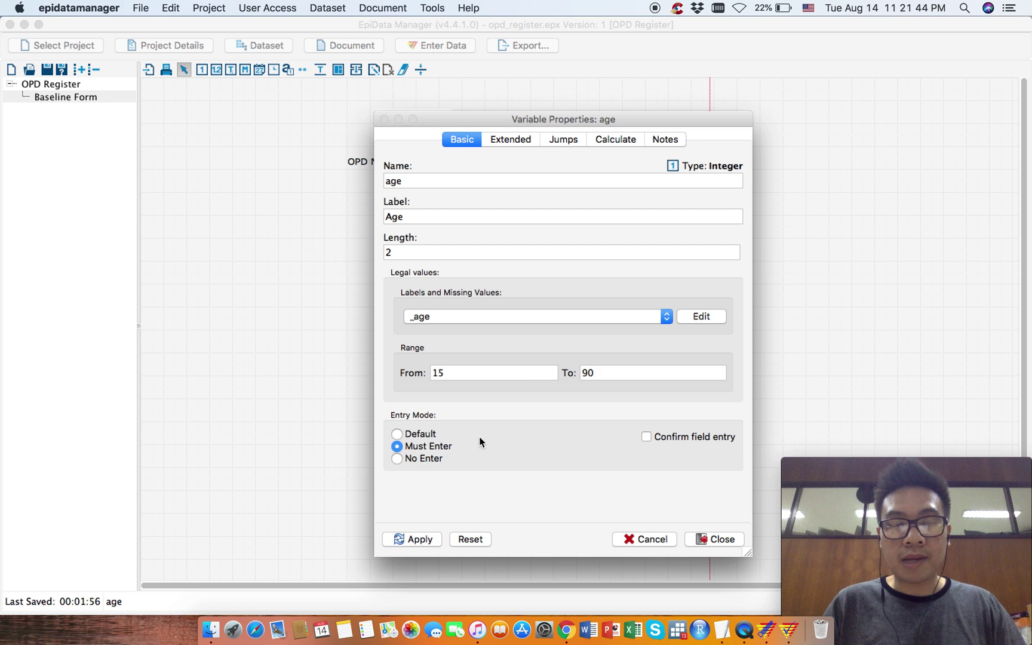
left_click(713, 538)
left_click(536, 315)
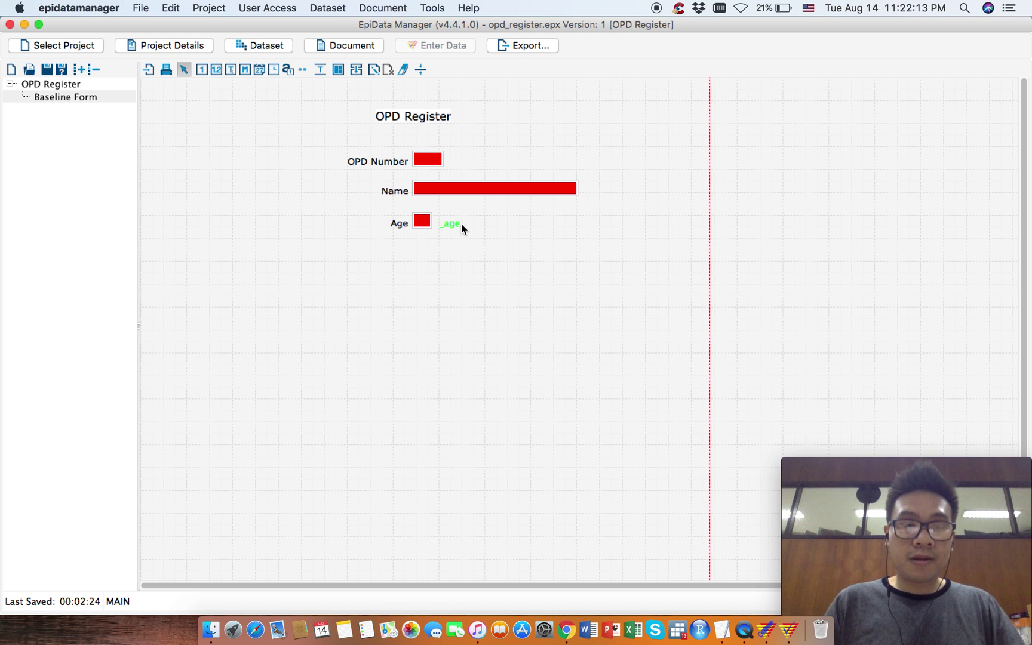
Save and close the OPD Register project, then launch EpiData Entry Client.
key("super+s")
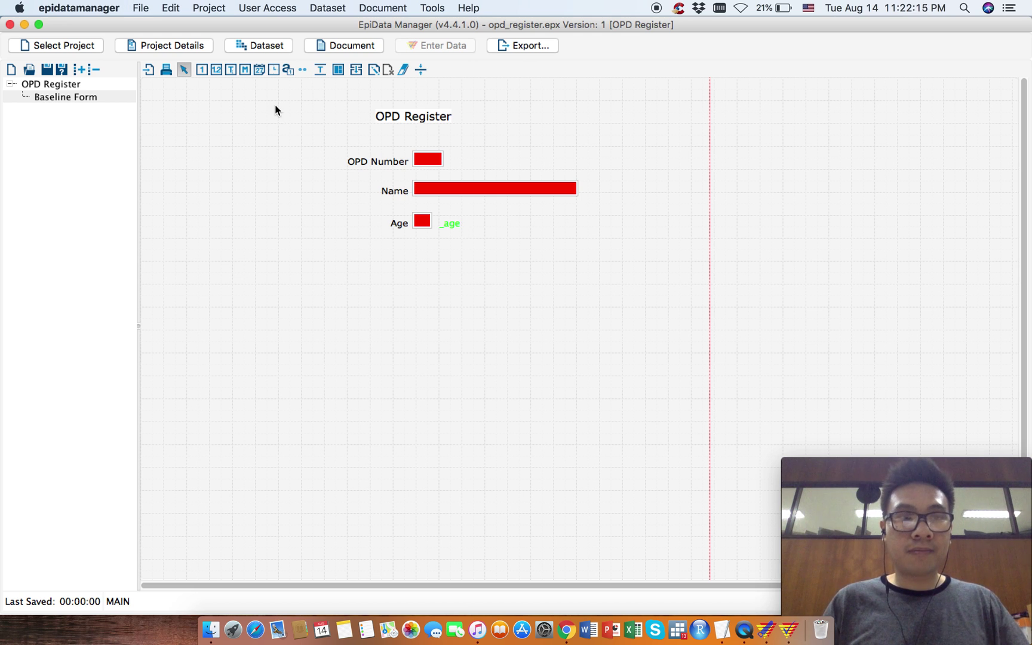
left_click(141, 8)
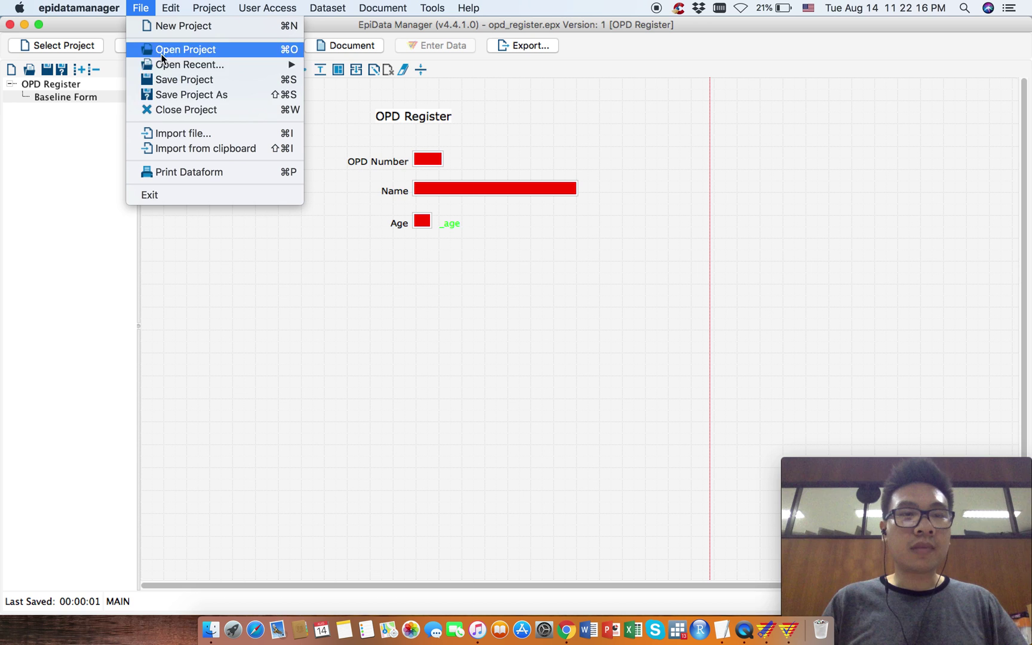
left_click(217, 110)
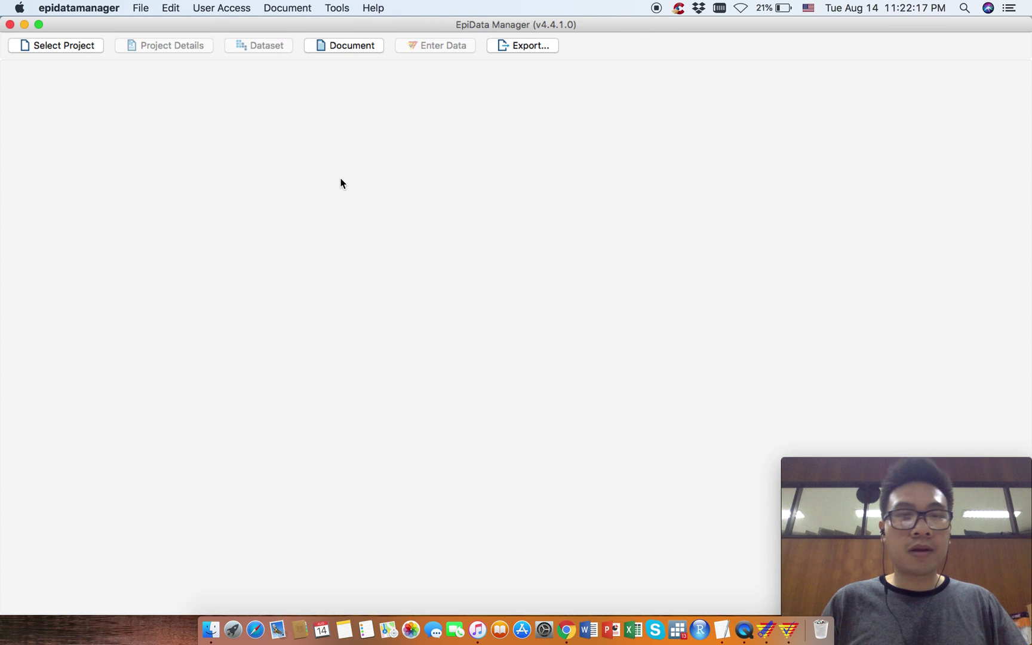
left_click(786, 622)
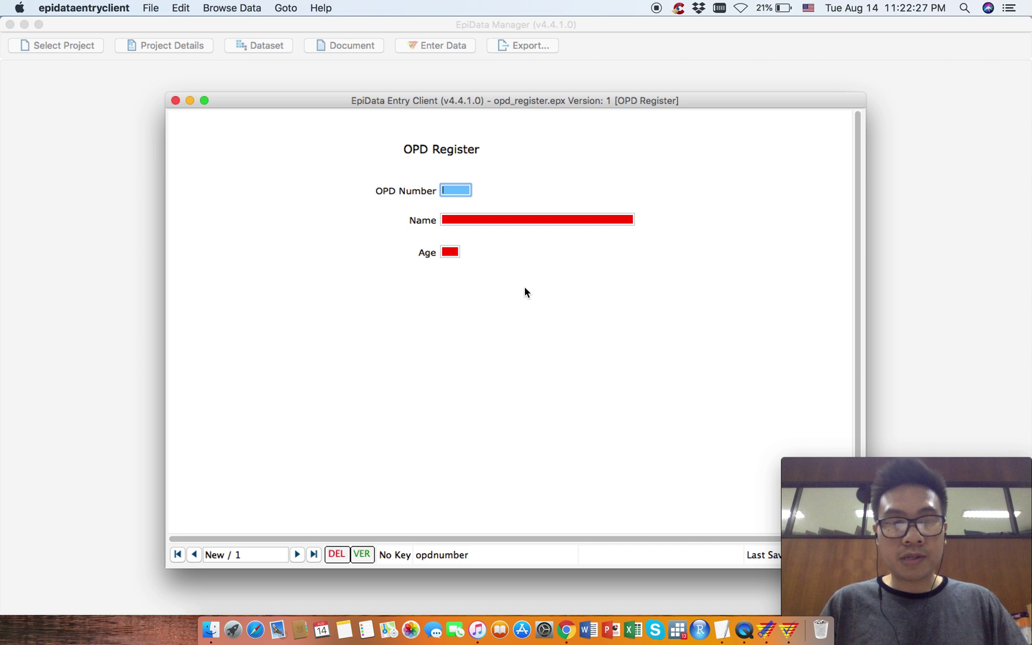
Enter and save a record with OPD number 23, the patient's name, and age 16.
type("23")
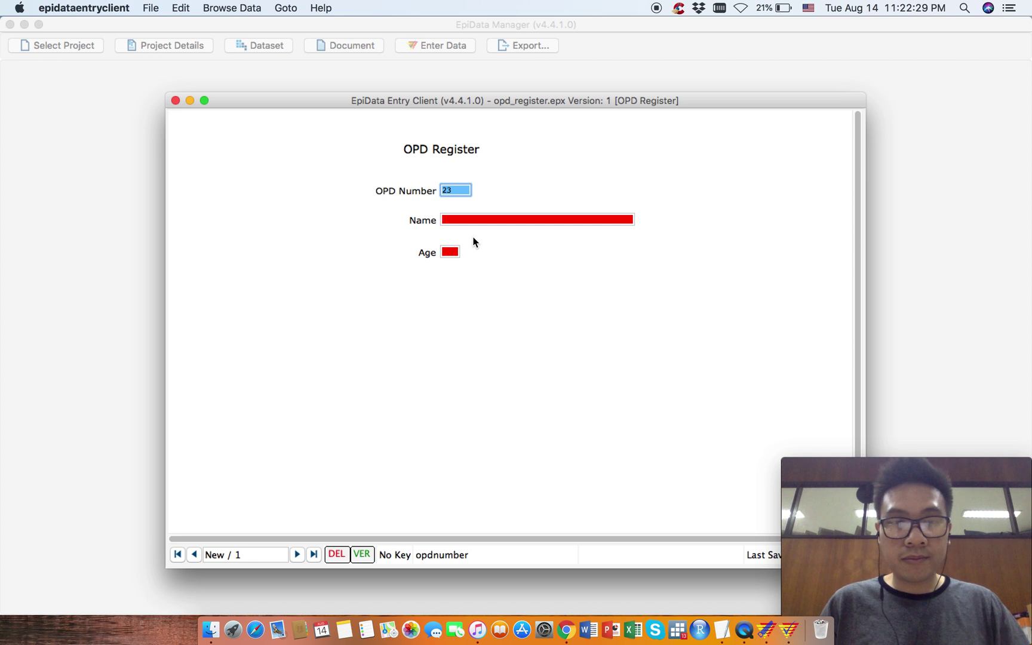
key("Return")
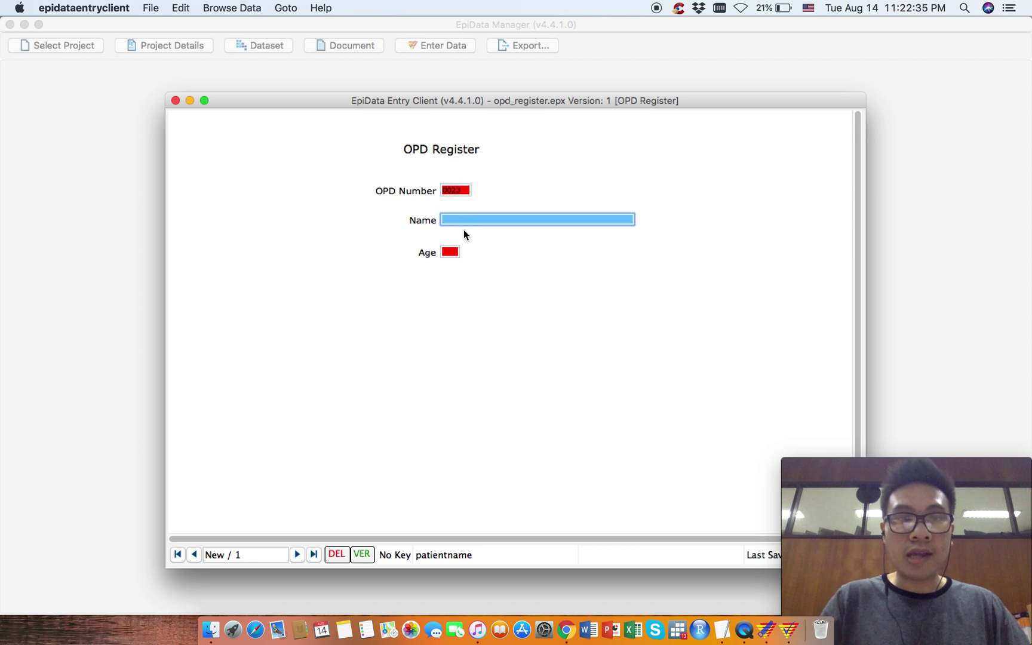
type("Smith")
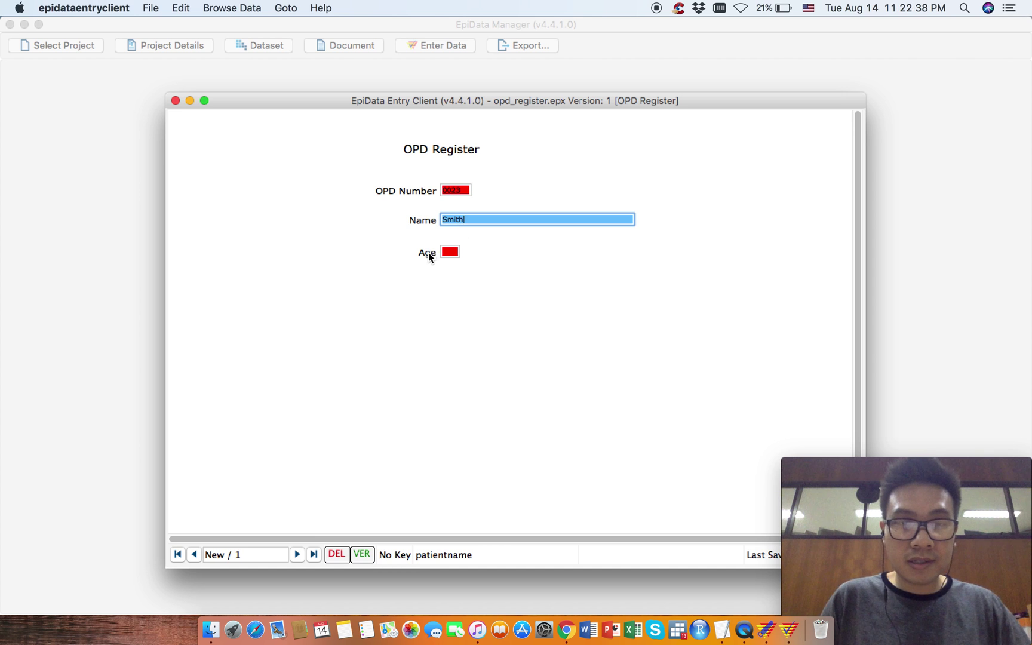
key("Return")
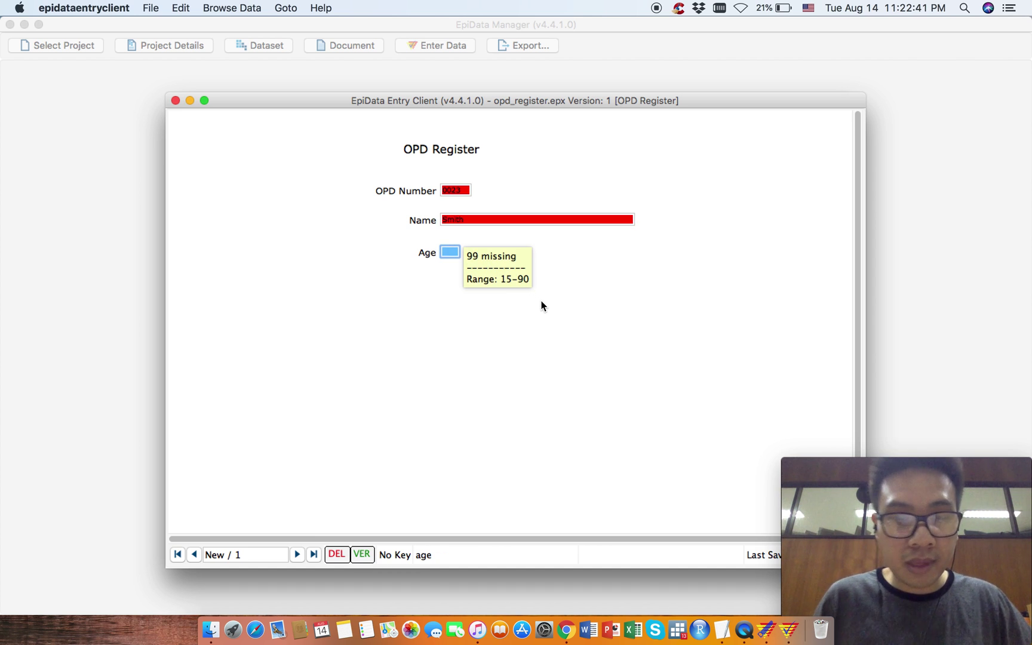
type("16")
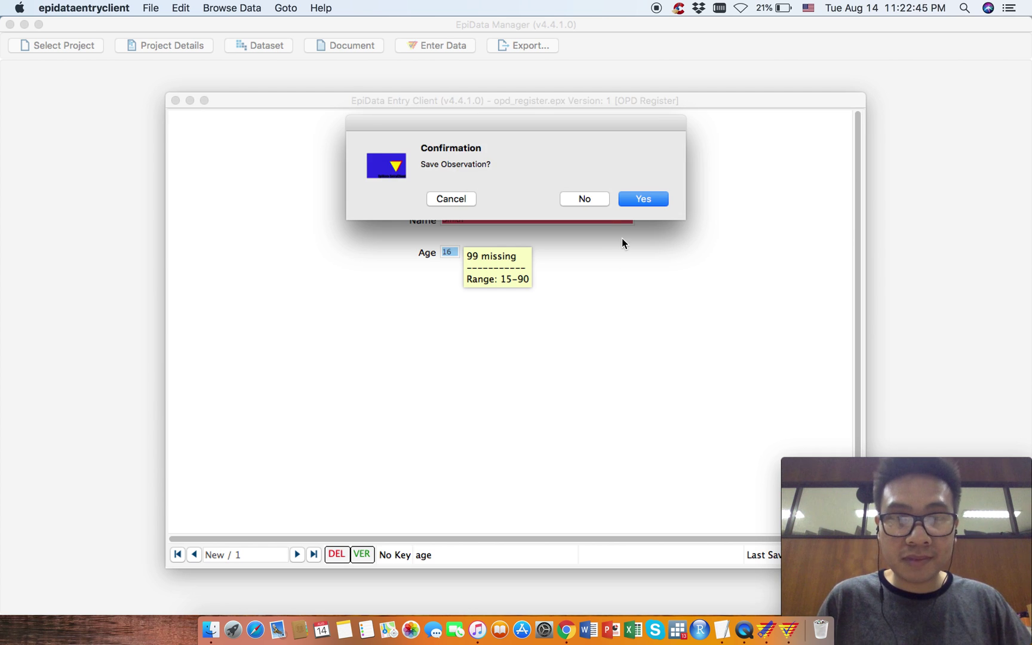
left_click(630, 199)
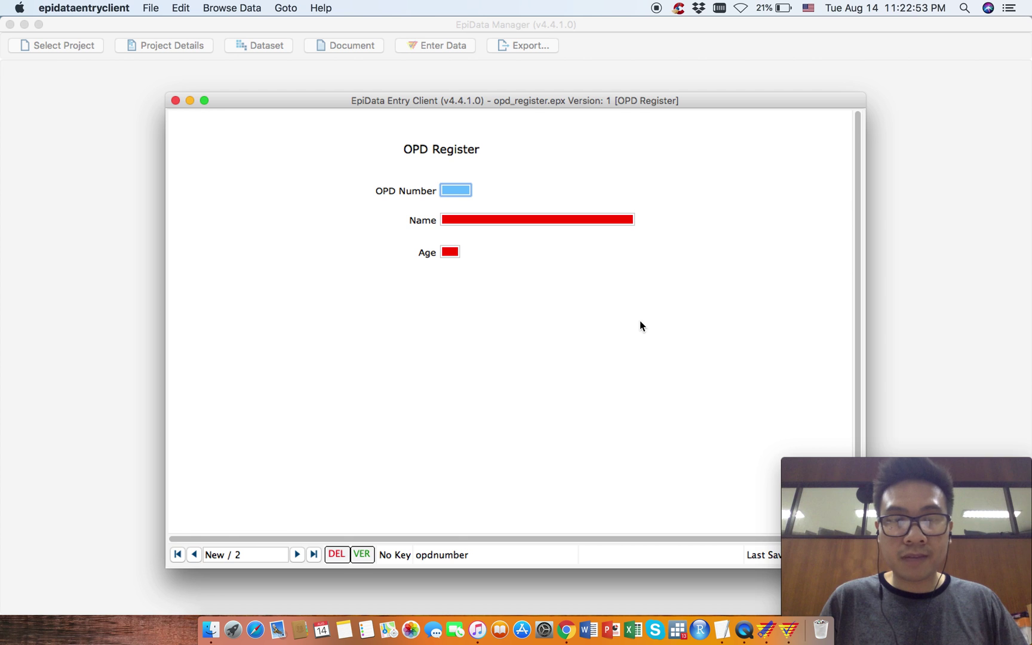
left_click(194, 554)
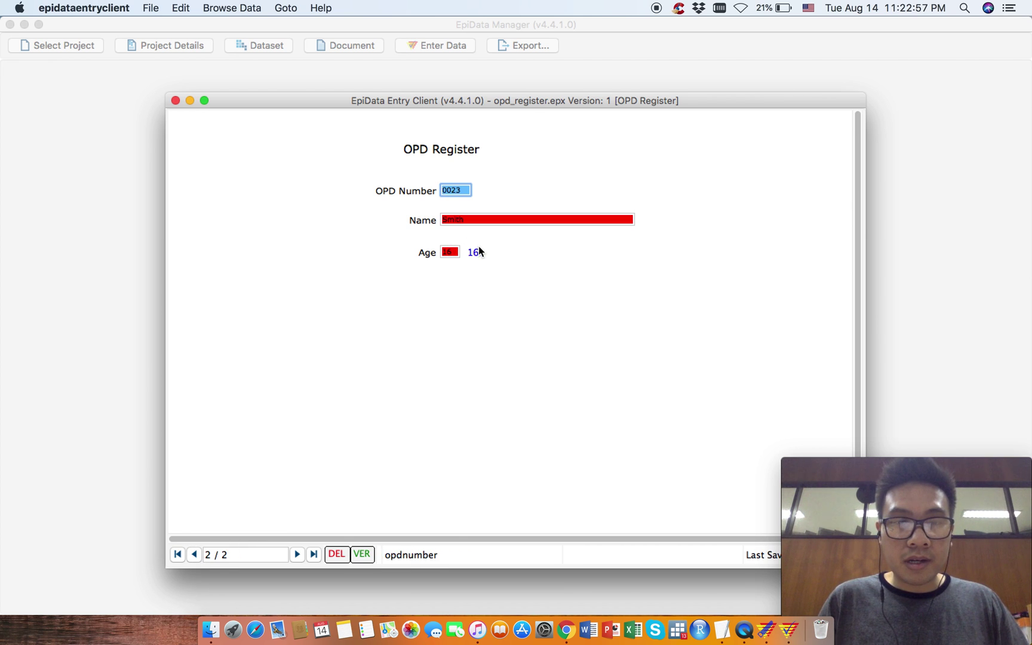
Change the saved record's Age to 99, re-save it, and return to check the missing label.
left_click(449, 252)
type("99")
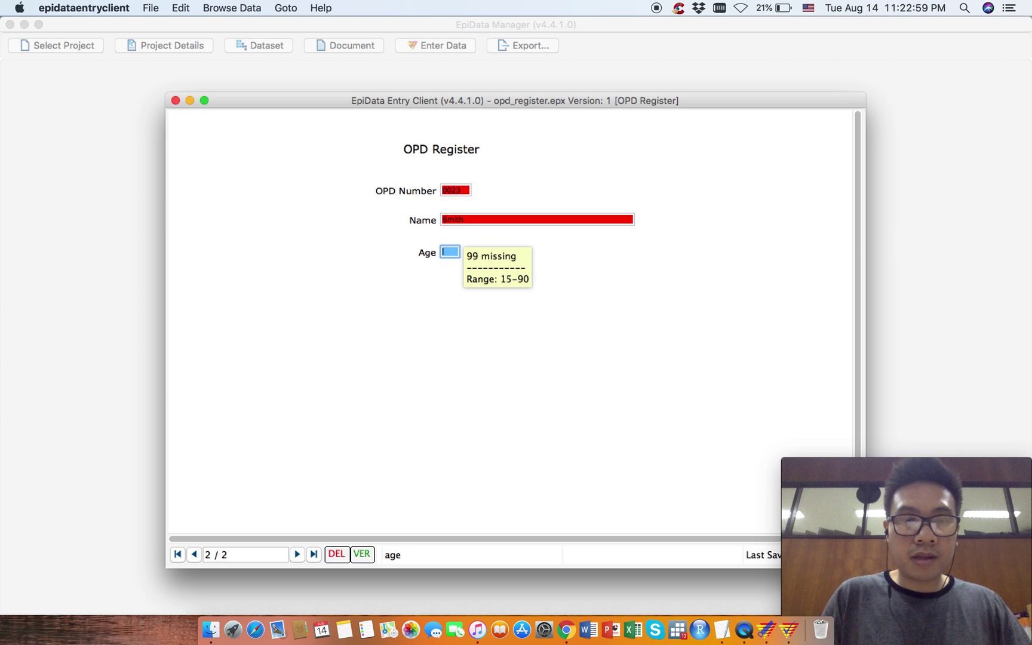
key("Return")
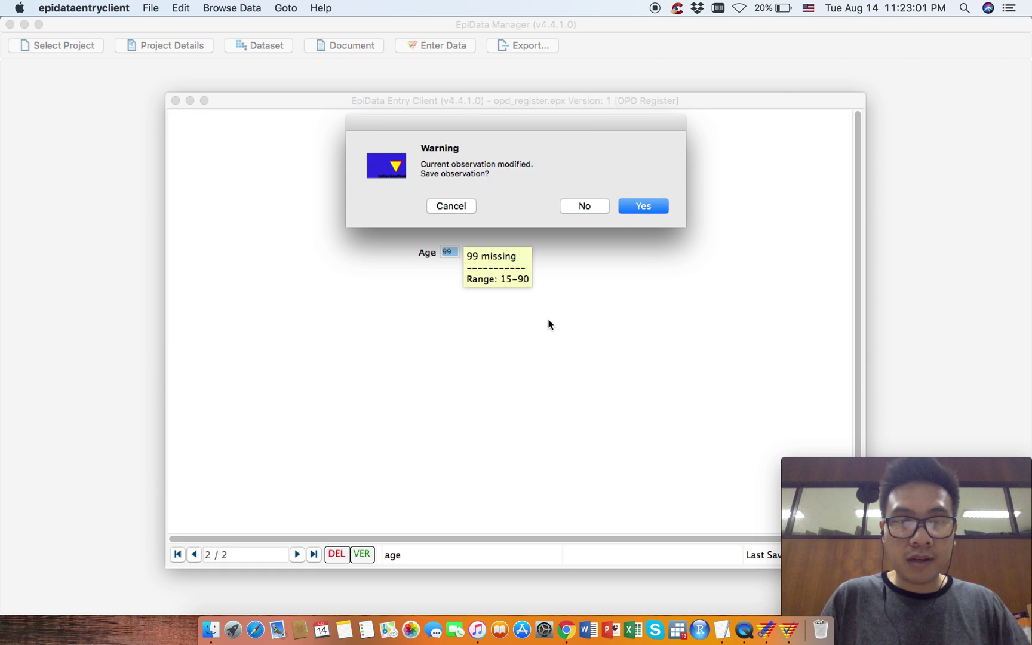
left_click(643, 205)
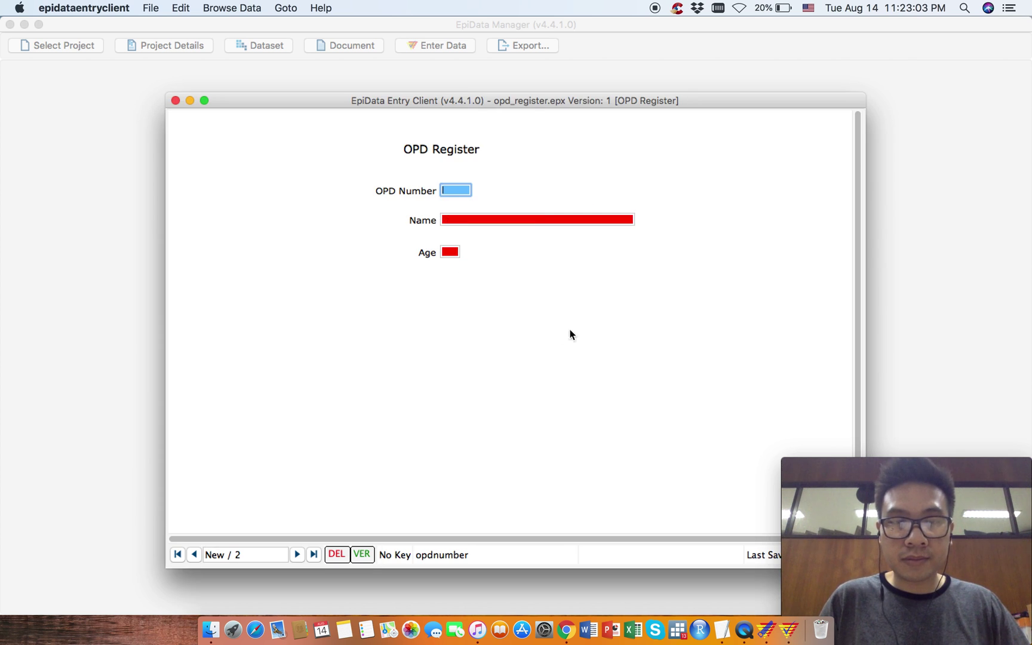
left_click(194, 554)
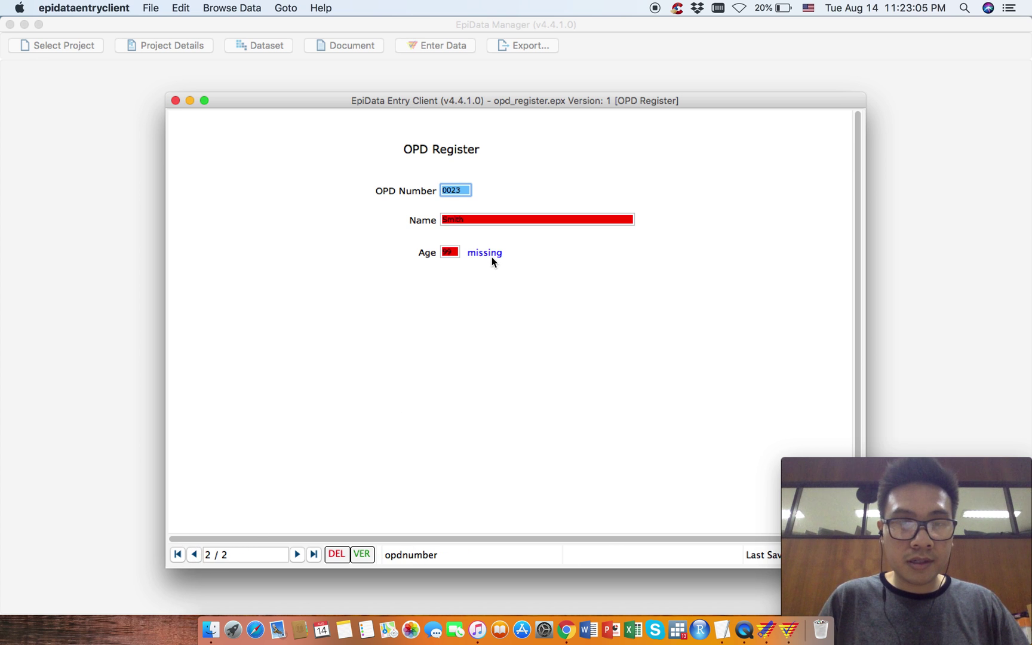